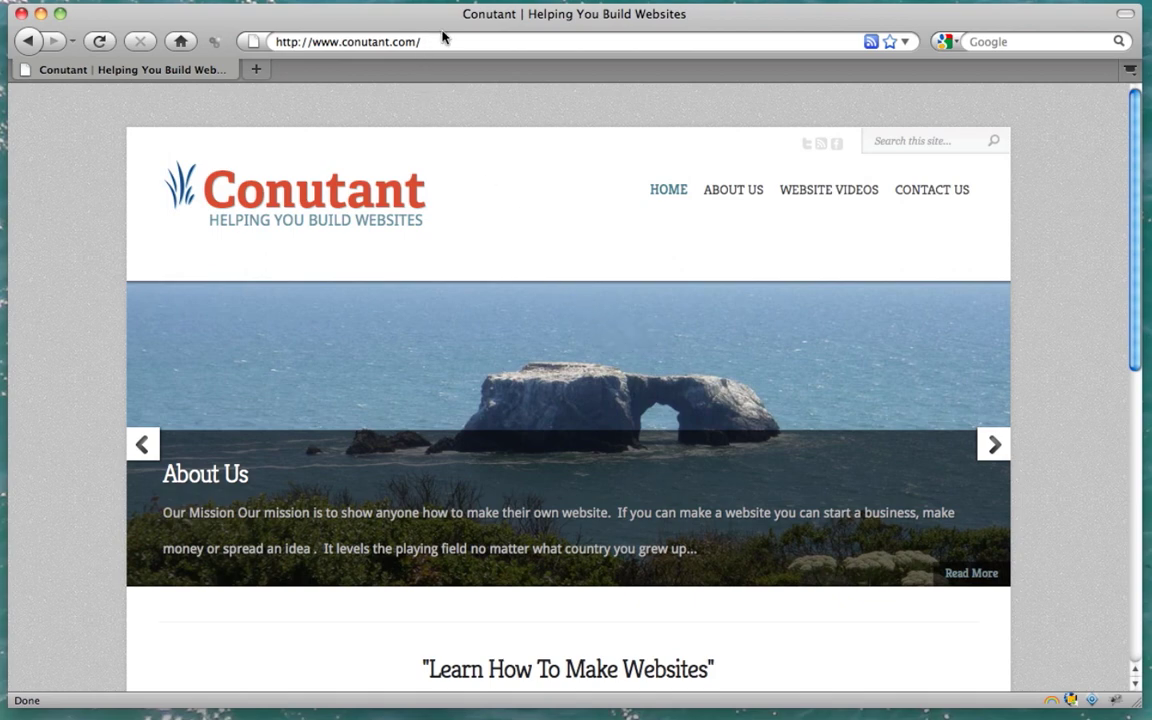
left_click(443, 44)
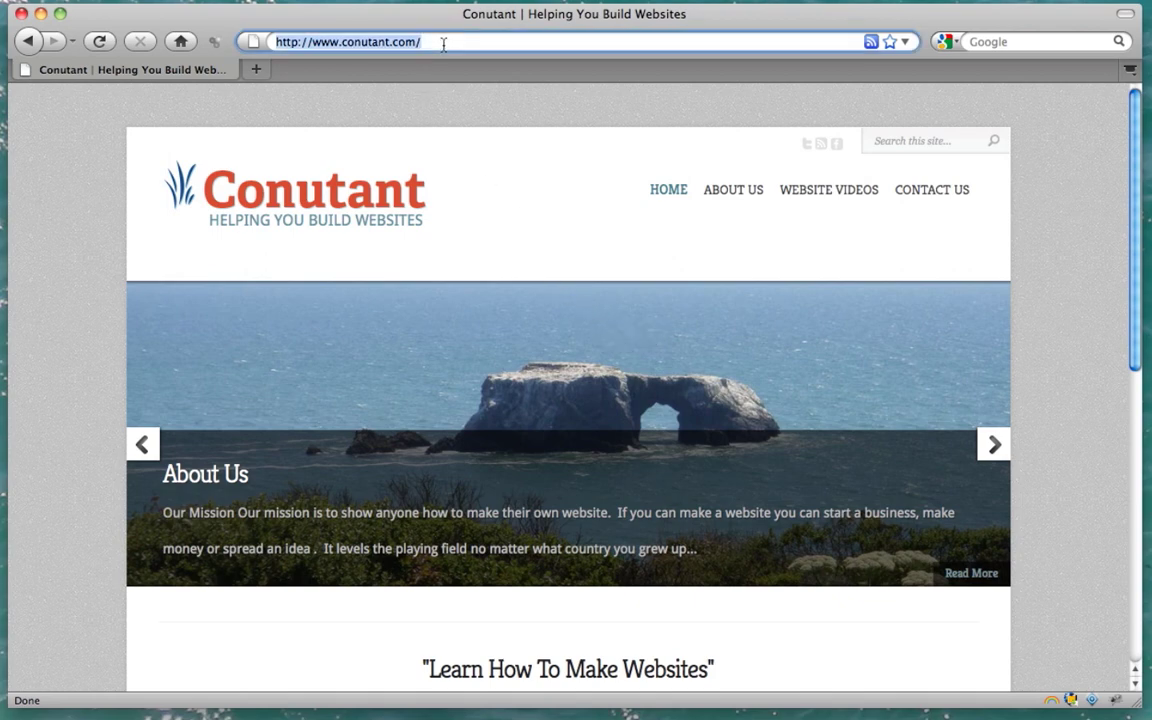
type("www.")
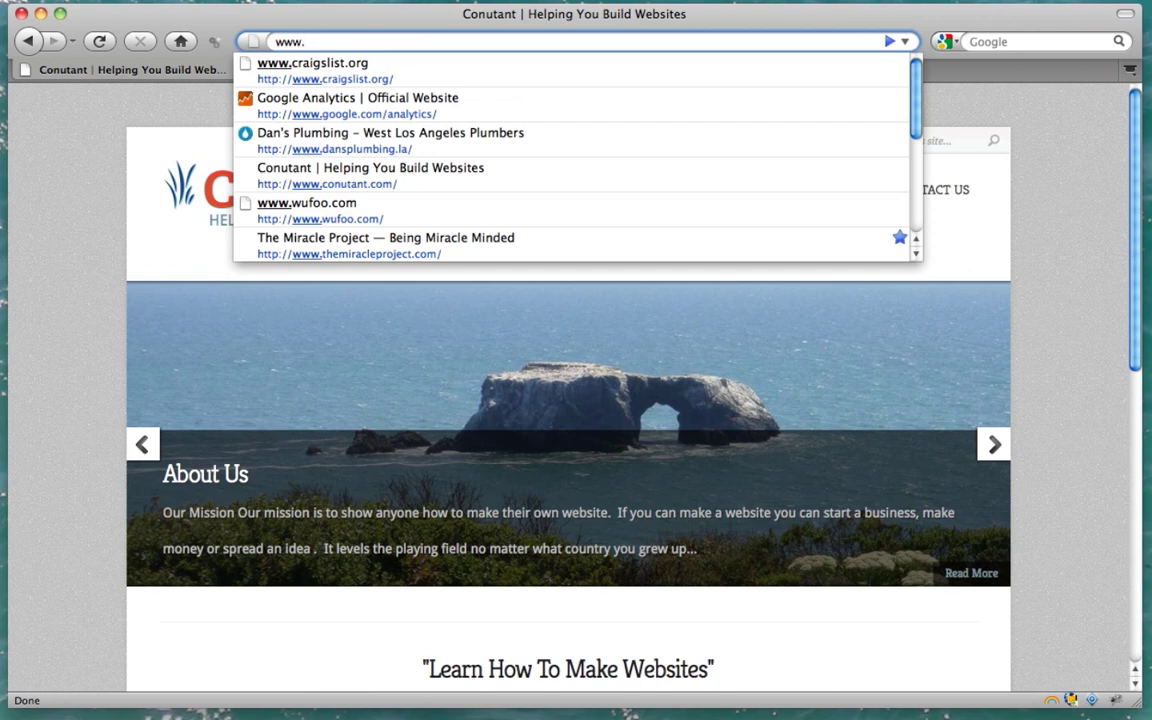
type("vista")
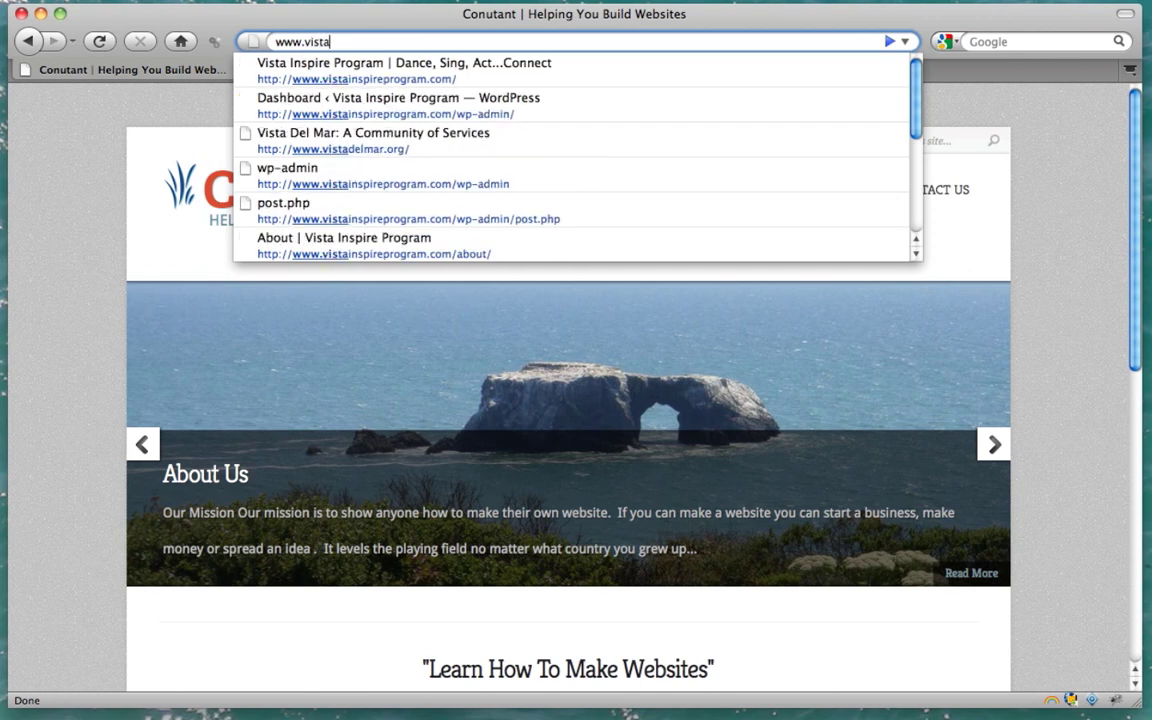
type("in")
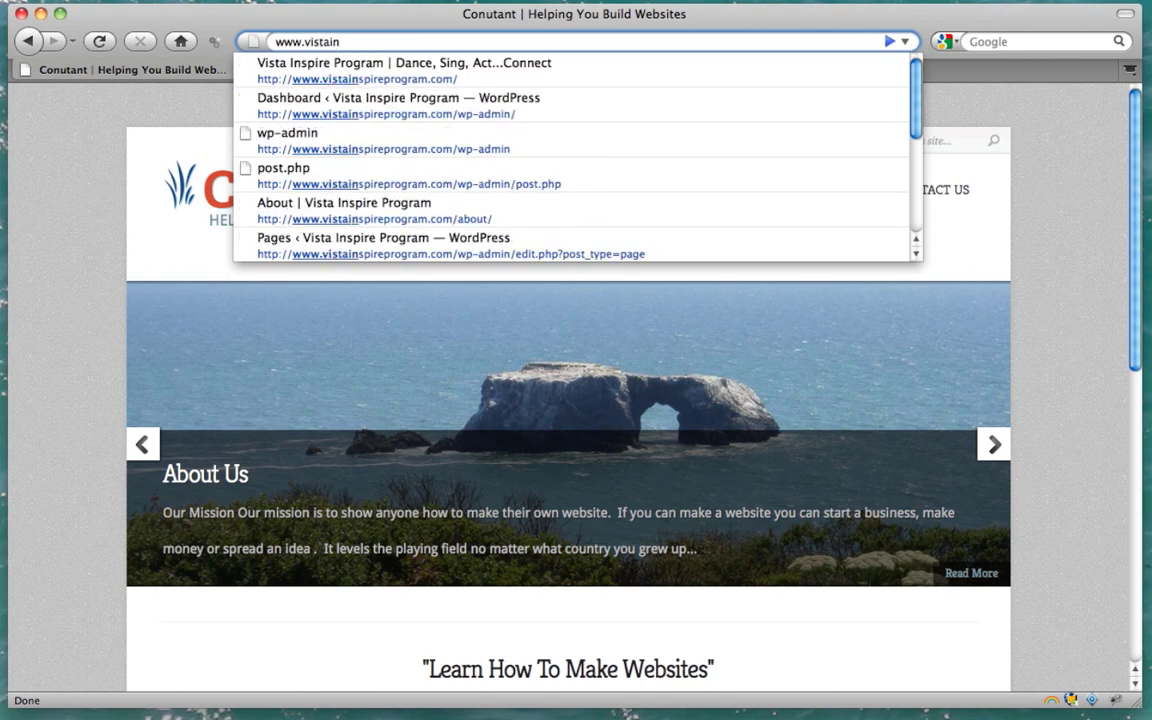
type("spir")
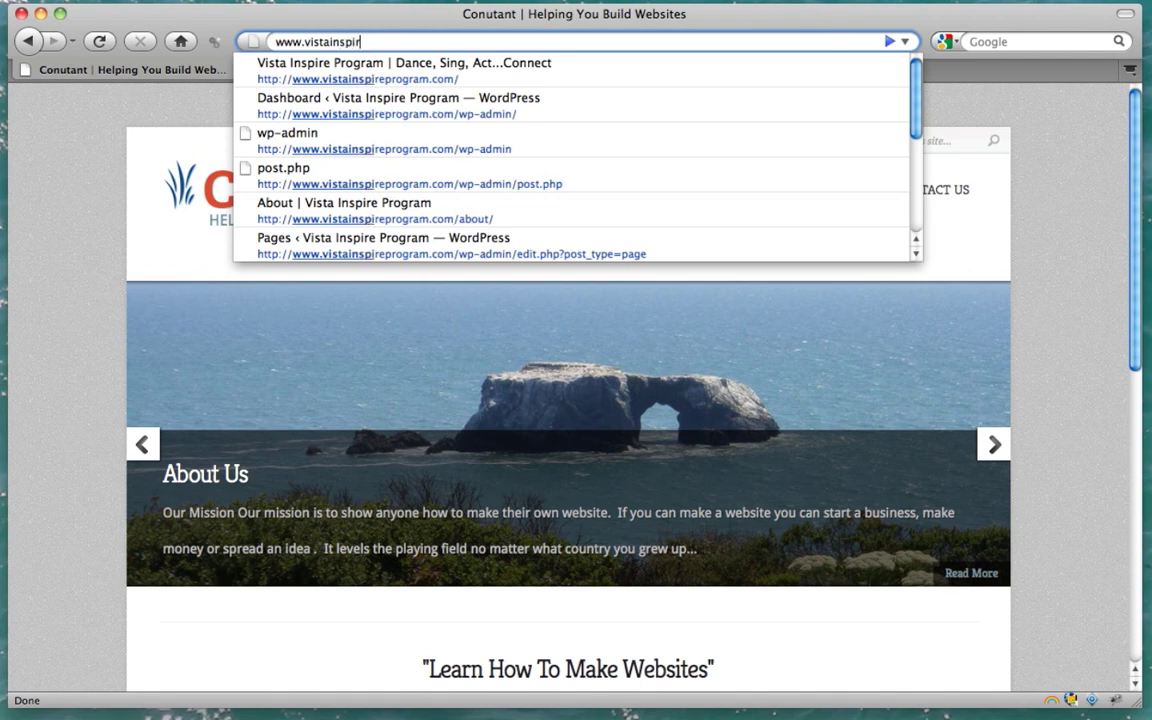
type("eprogram.com/")
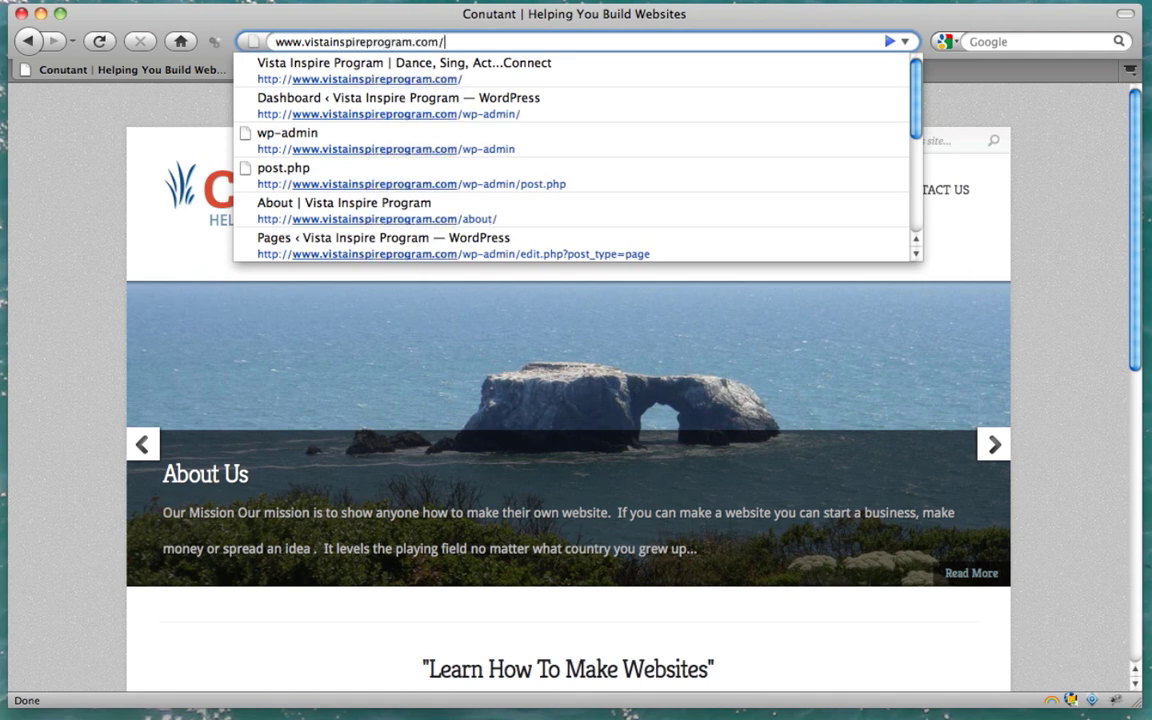
type("wp-admin")
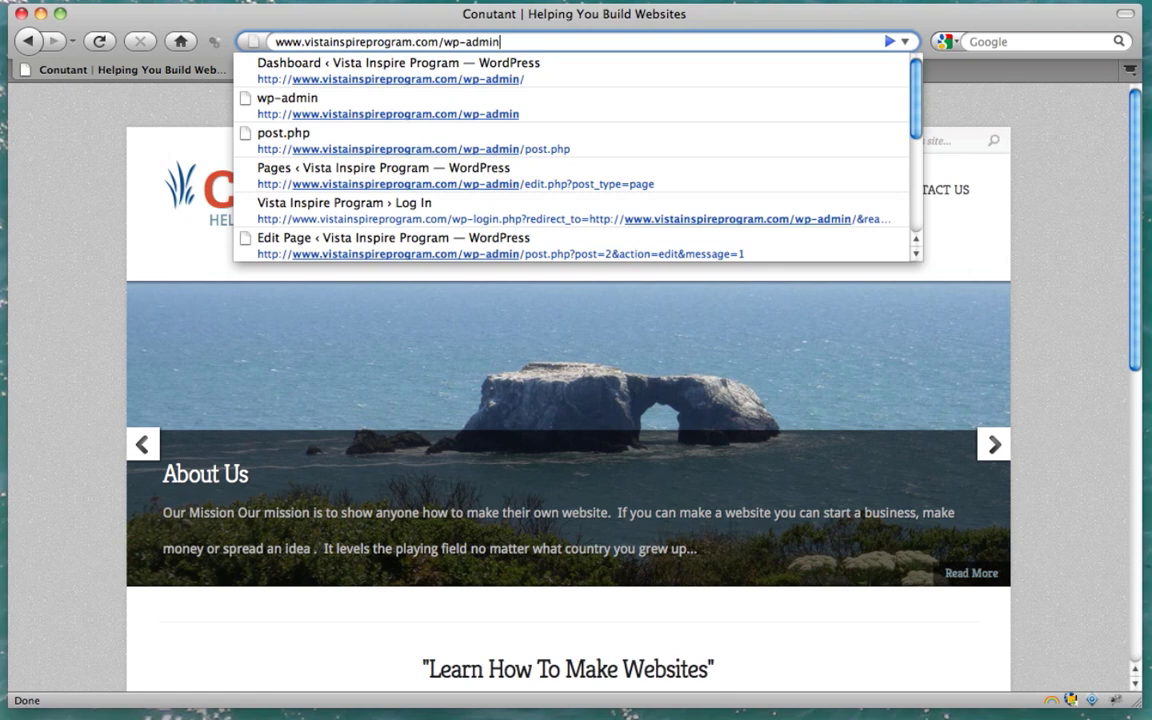
key("Return")
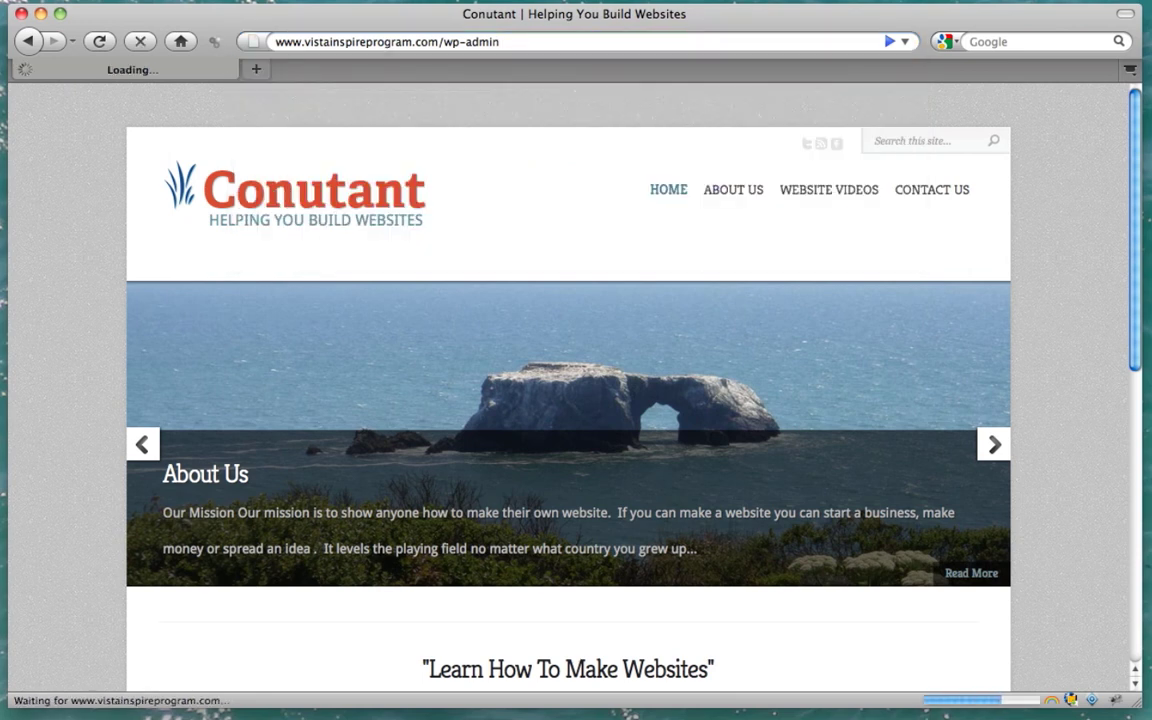
Log in with the admin username and account password, then scroll through the Dashboard
type("admin")
key("Tab")
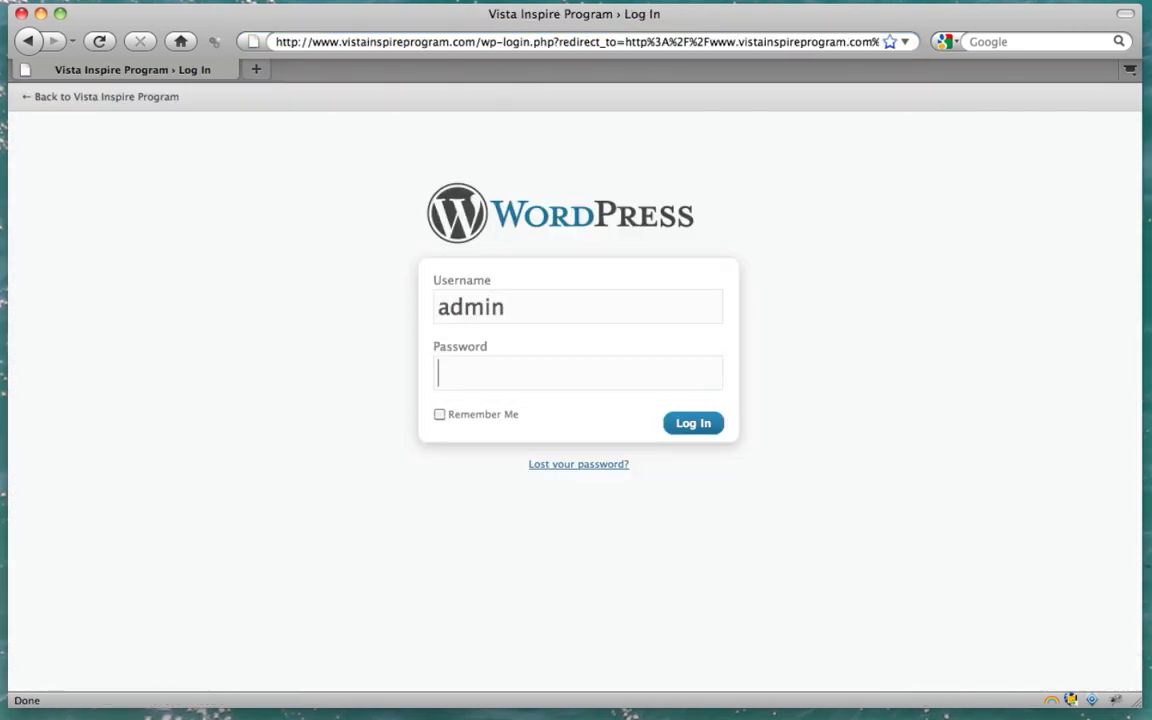
type("●●●●●●●●●●●")
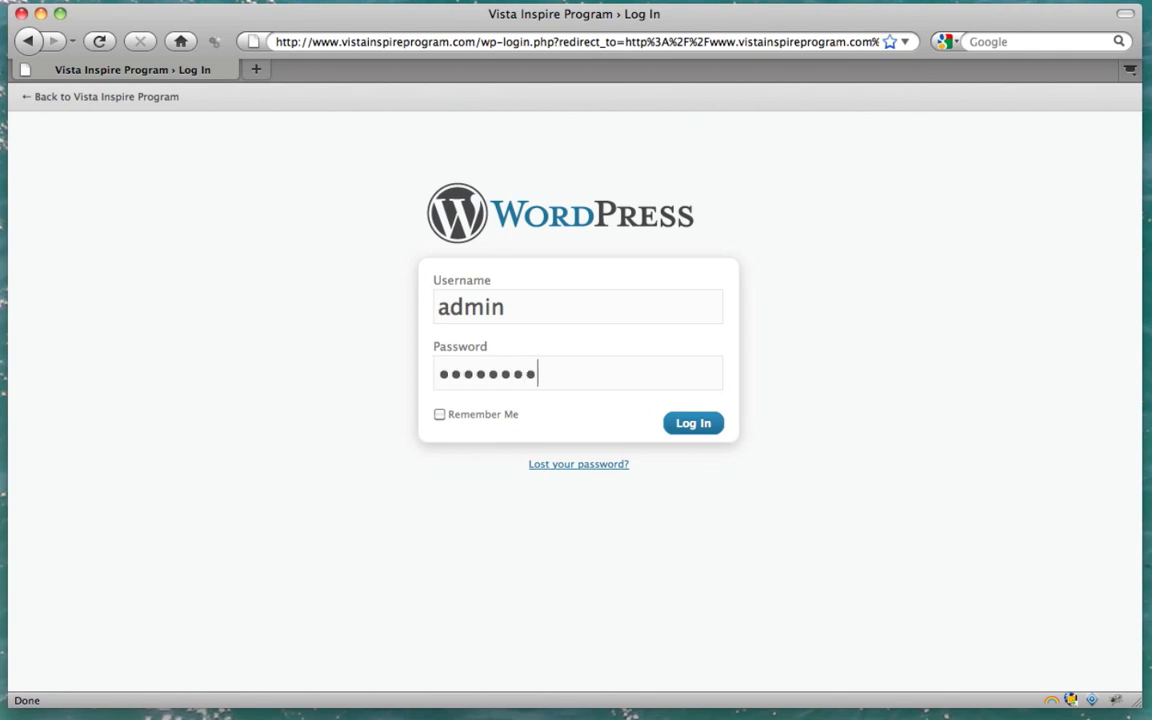
key("Return")
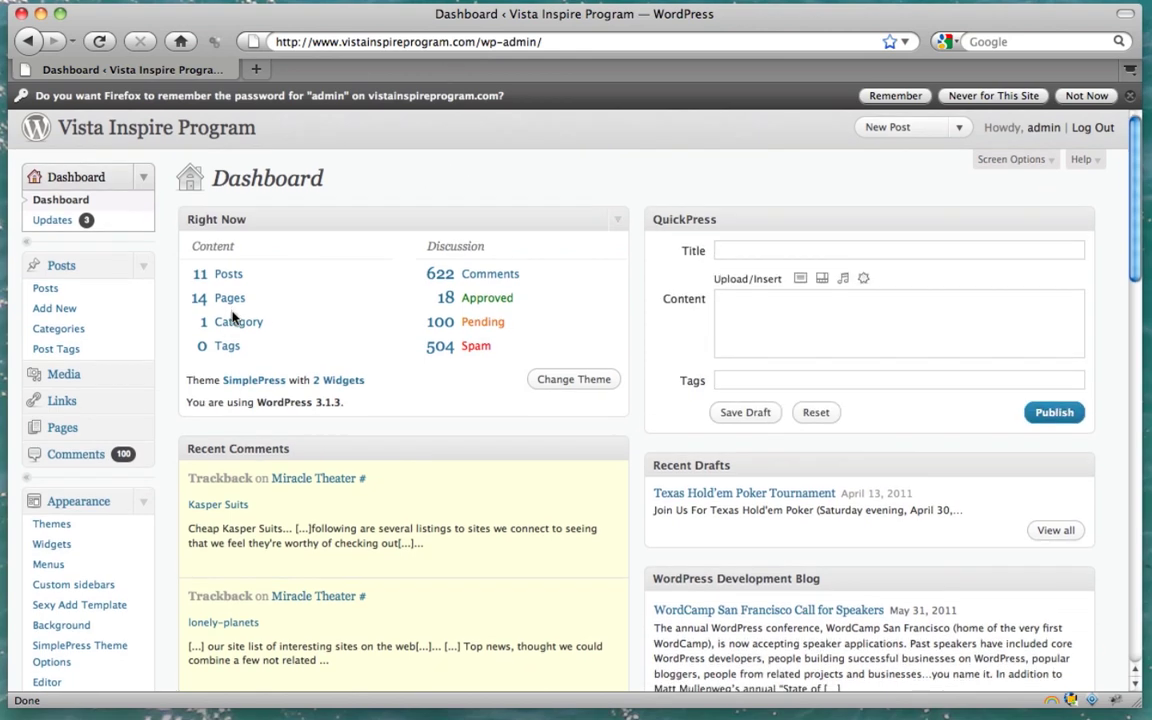
scroll(231, 322, "down", 4)
scroll(231, 315, "down", 2)
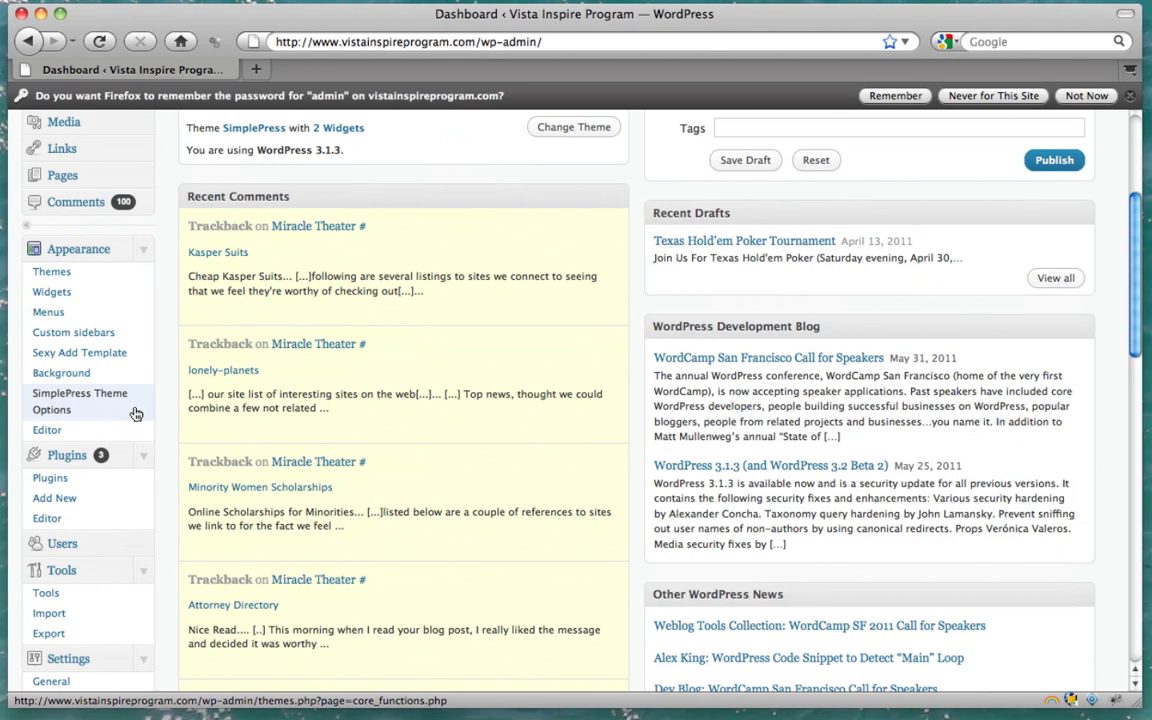
Search for 'nextgen' under Plugins > Add New
left_click(67, 458)
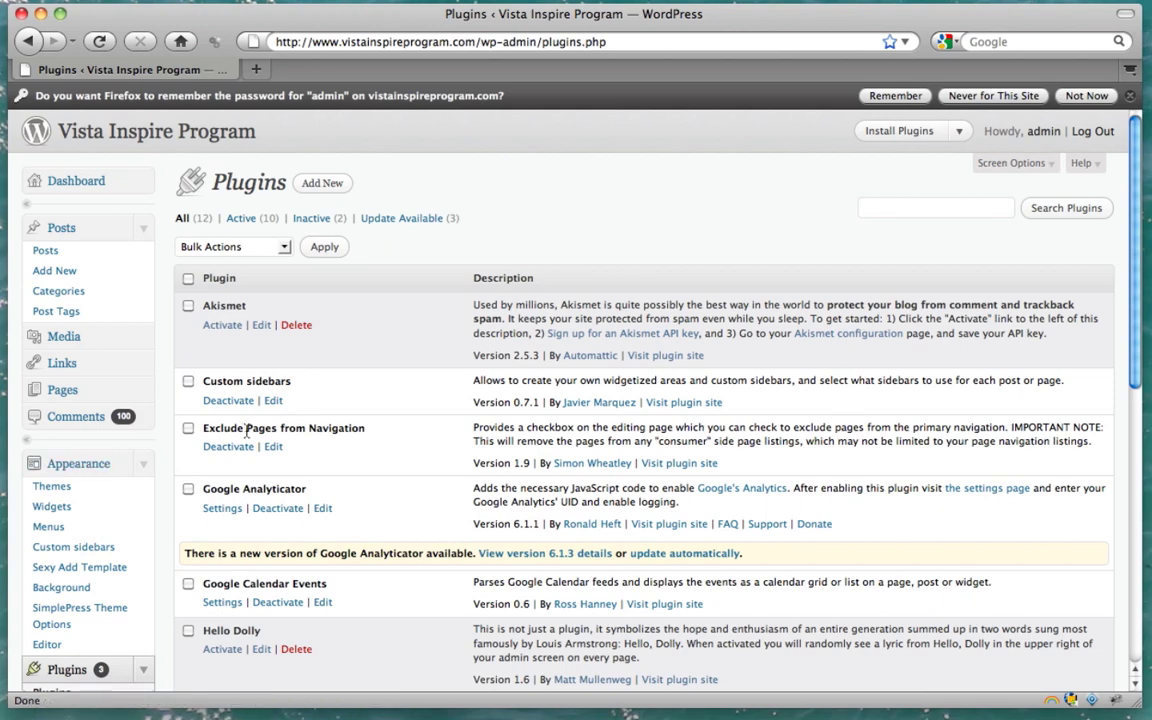
left_click(322, 184)
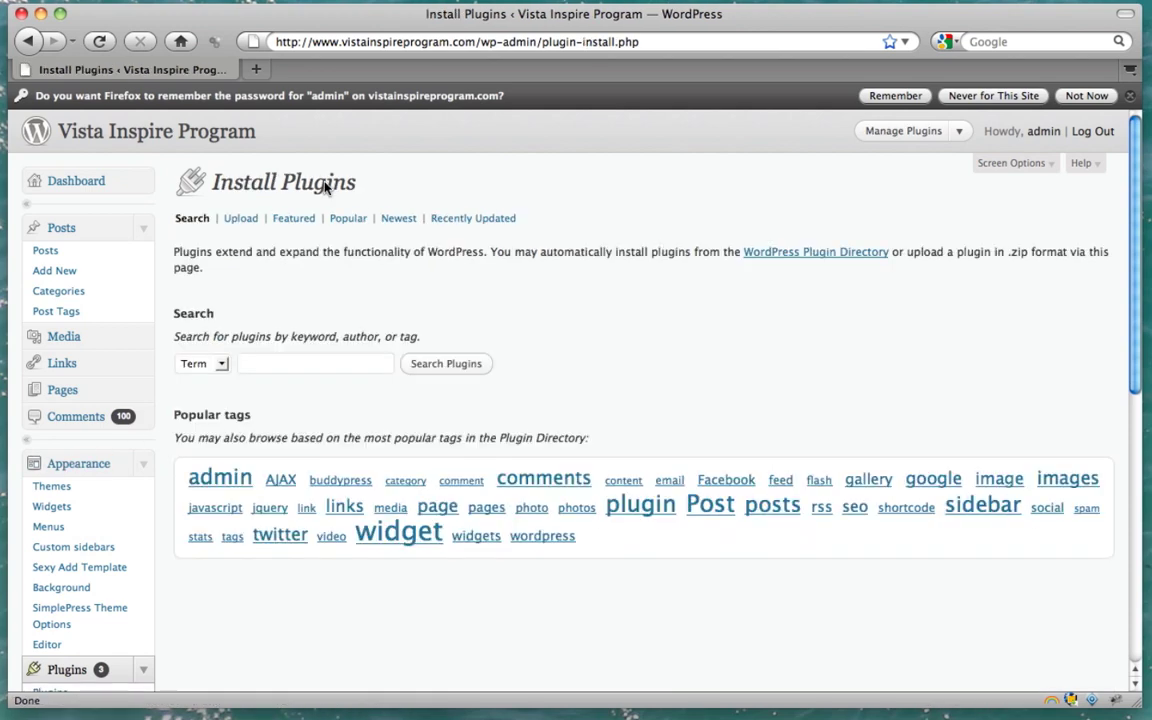
left_click(265, 365)
type("Ne")
key("Down")
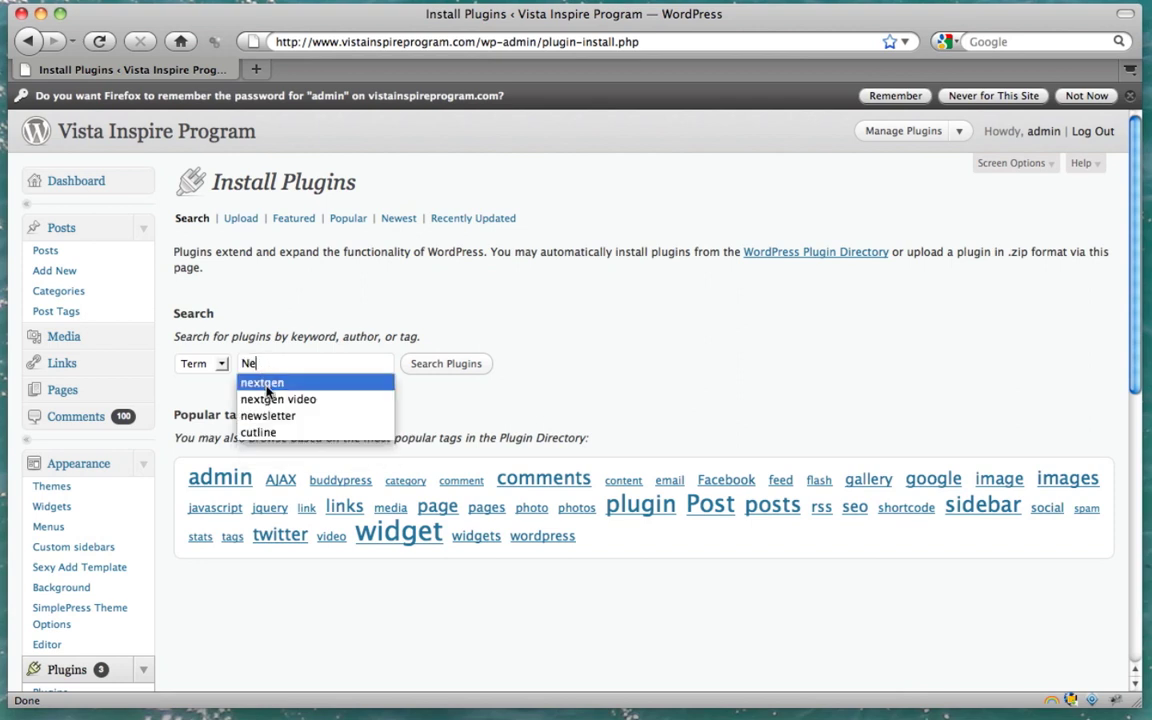
key("Return")
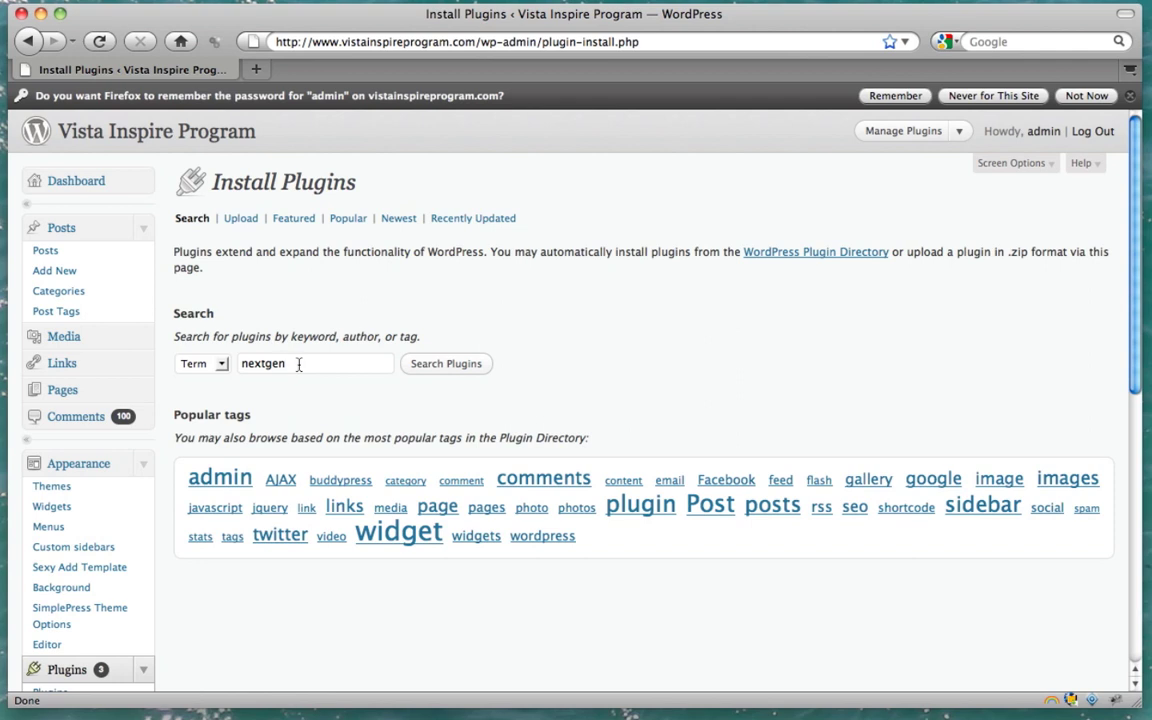
double_click(300, 364)
left_click(308, 363)
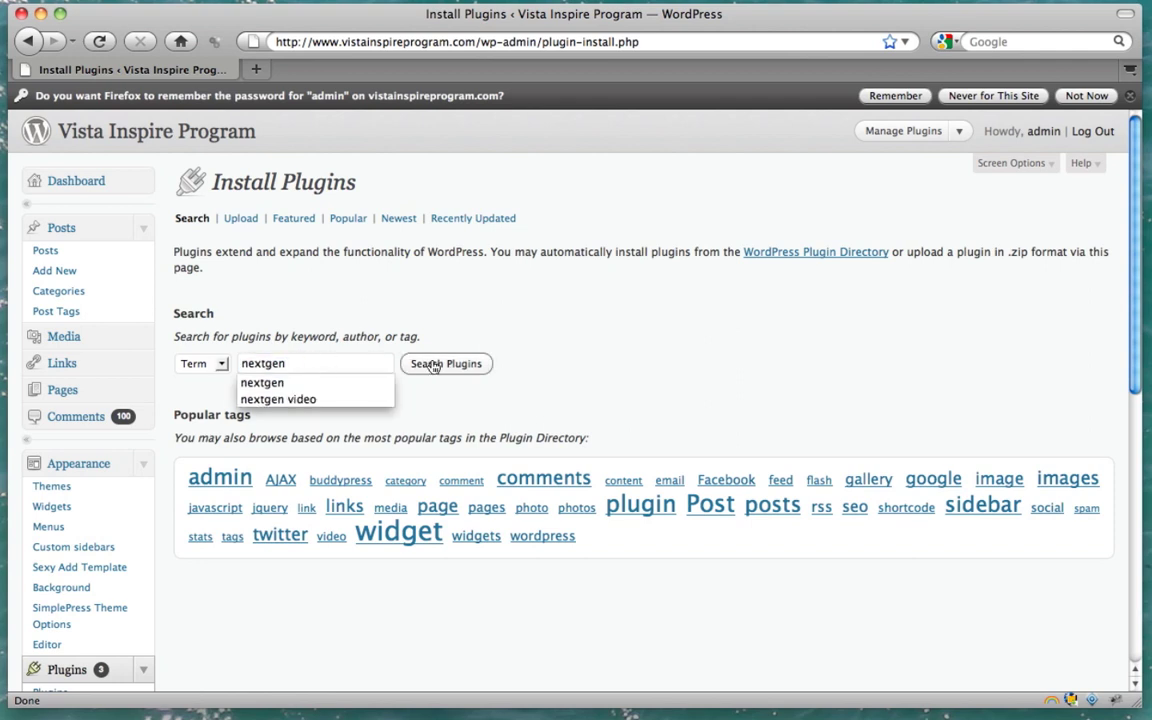
left_click(437, 365)
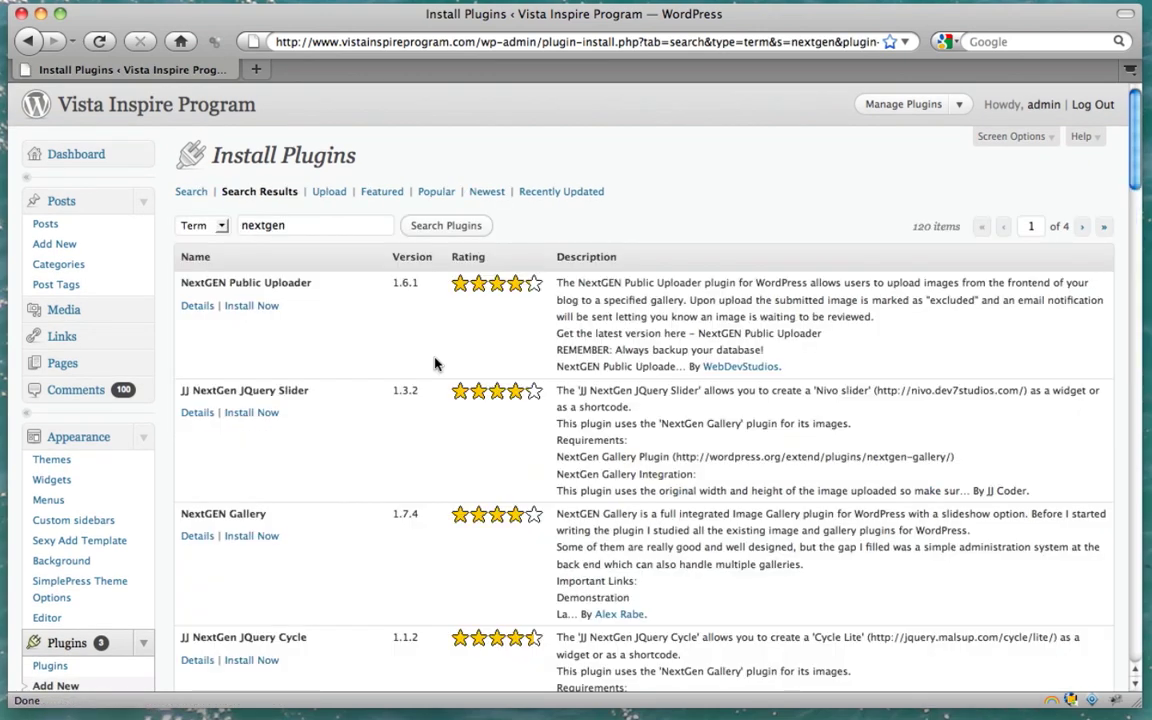
Install and activate NextGEN Gallery 1.7.4, then confirm it in the plugin list
scroll(436, 366, "down", 3)
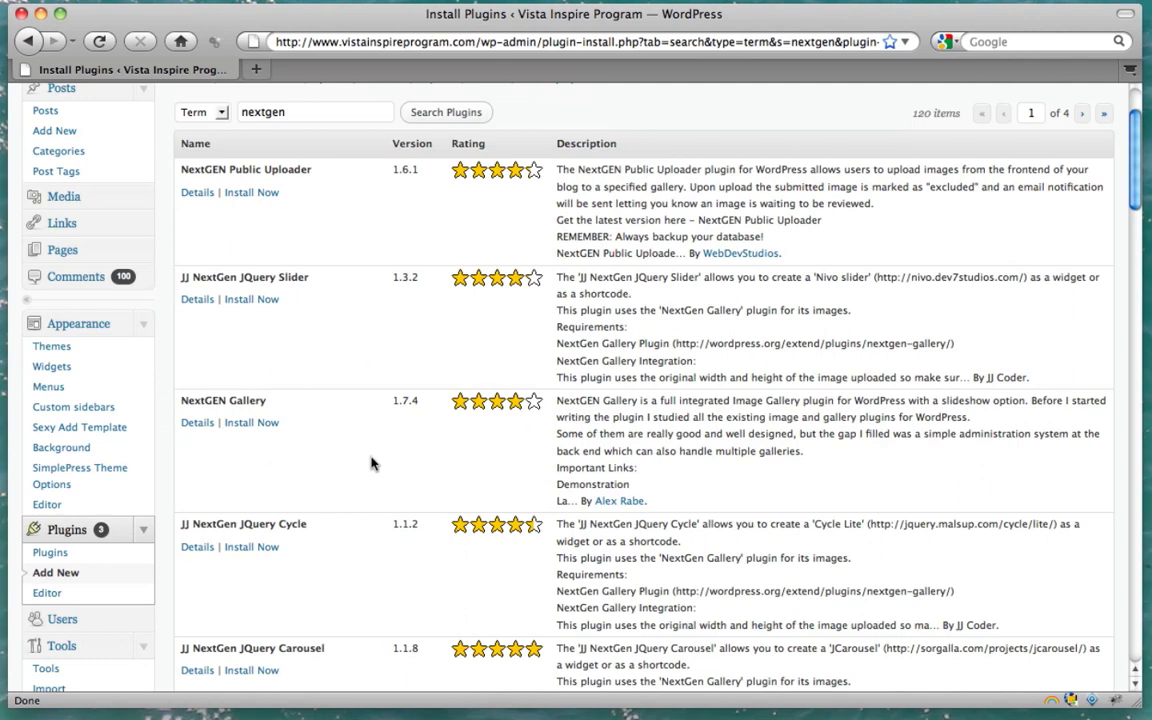
left_click(255, 425)
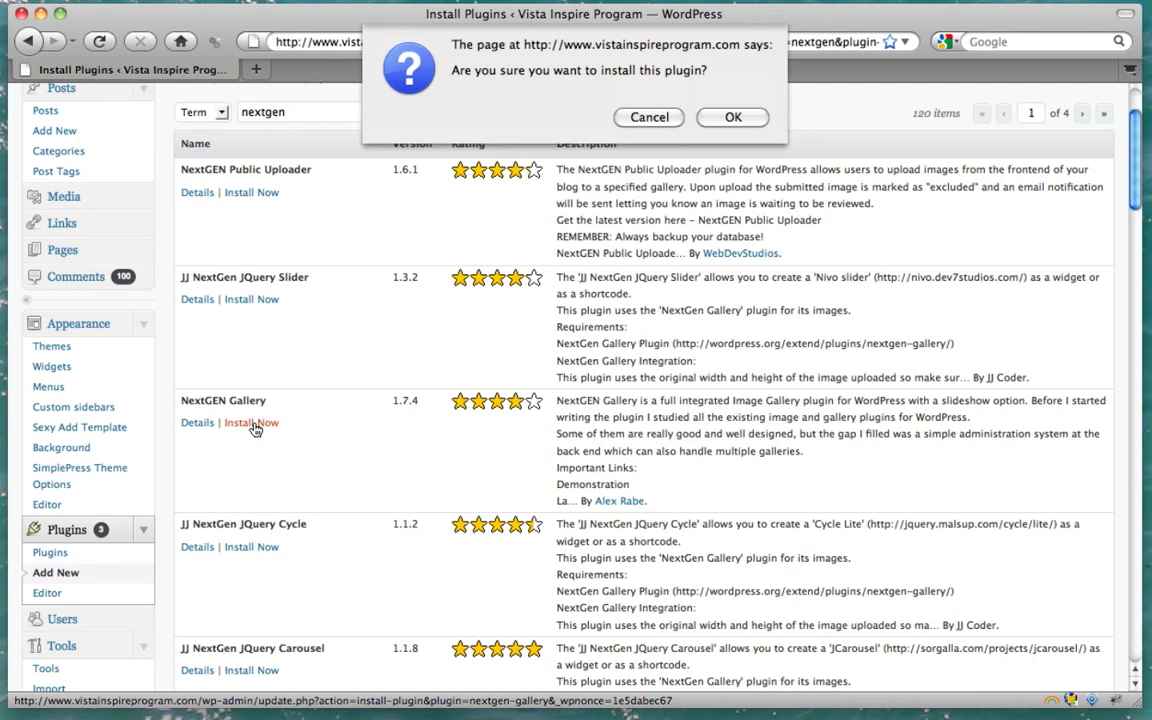
left_click(731, 119)
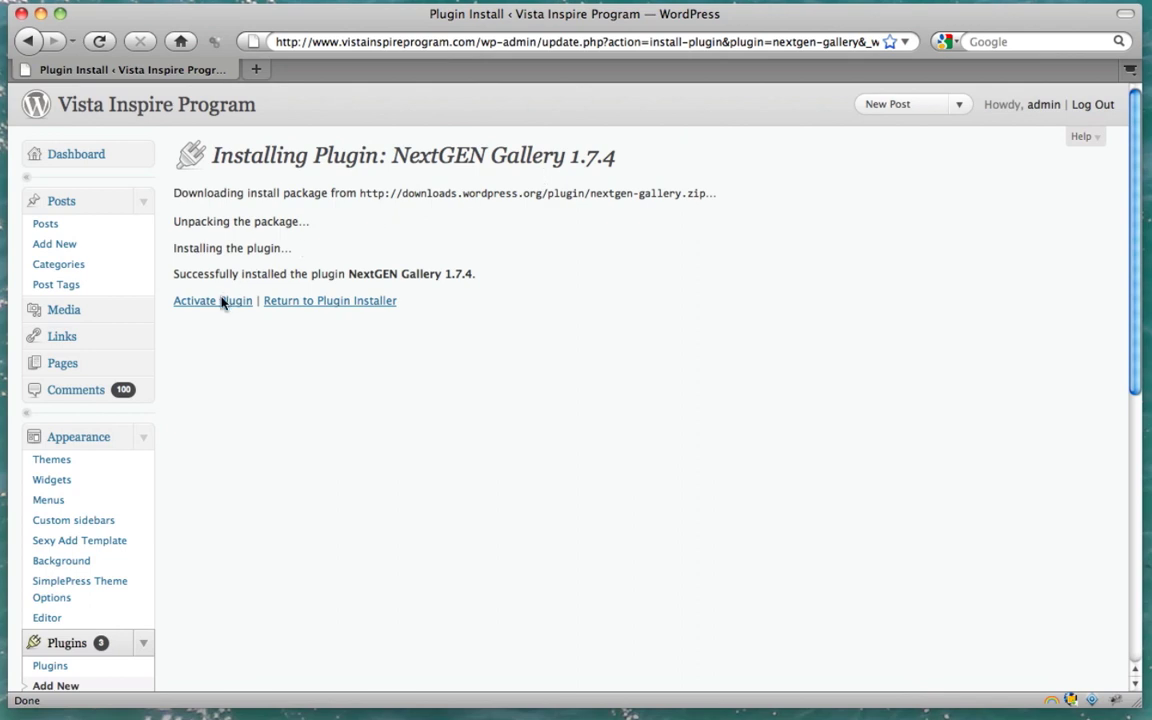
left_click(211, 306)
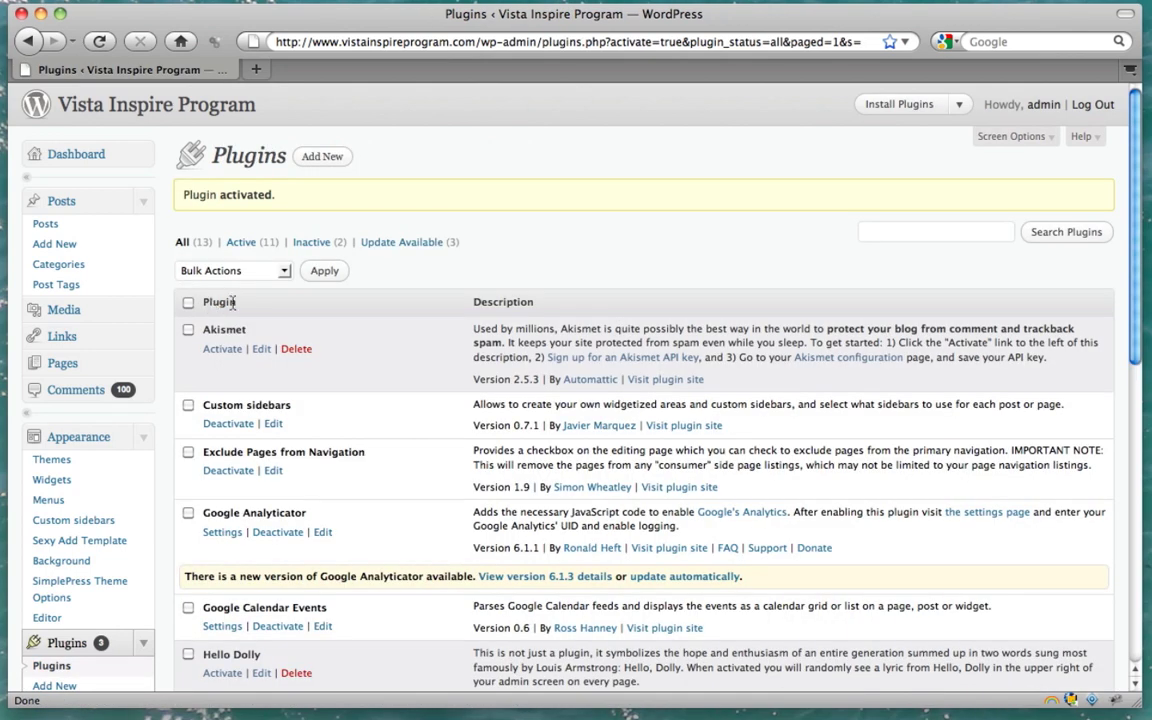
scroll(300, 402, "down", 7)
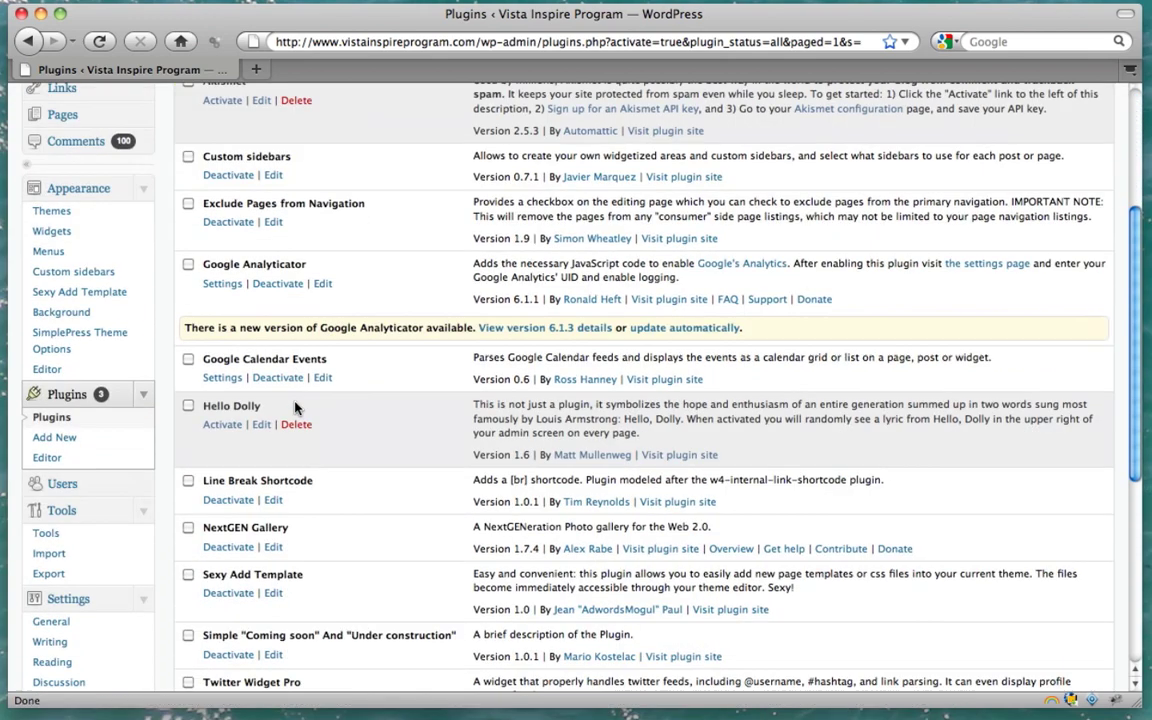
scroll(295, 407, "down", 6)
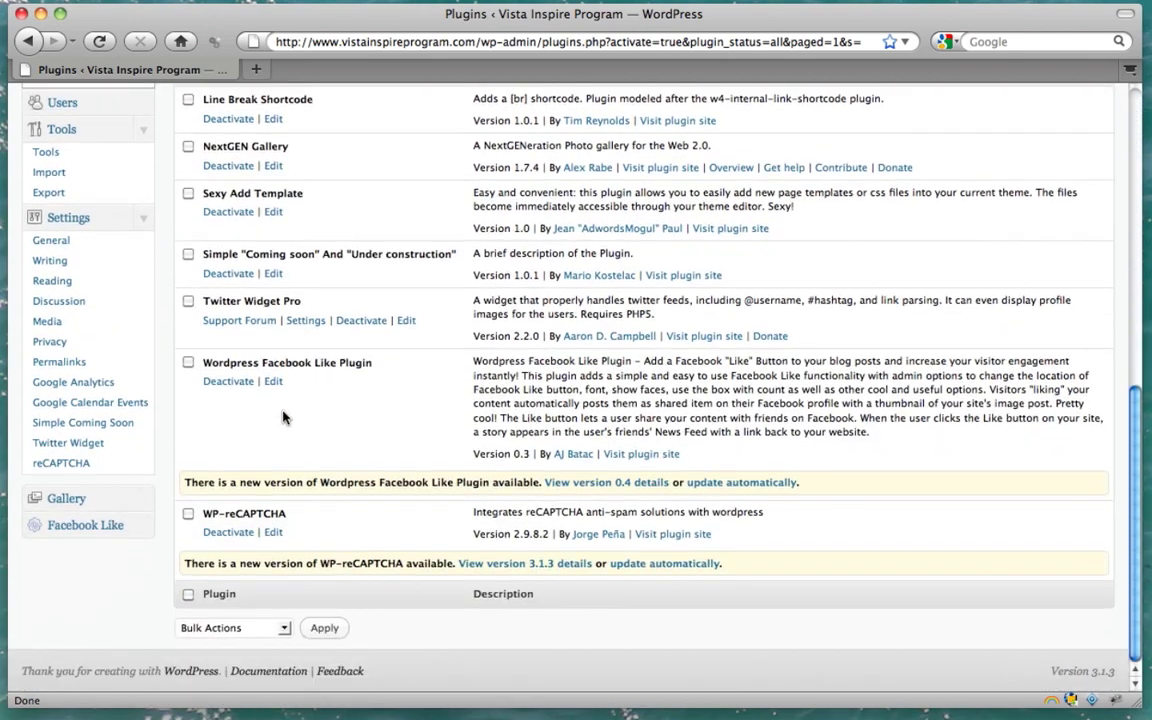
Open the NextGEN Gallery Overview from the Gallery sidebar menu and look through it
left_click(79, 505)
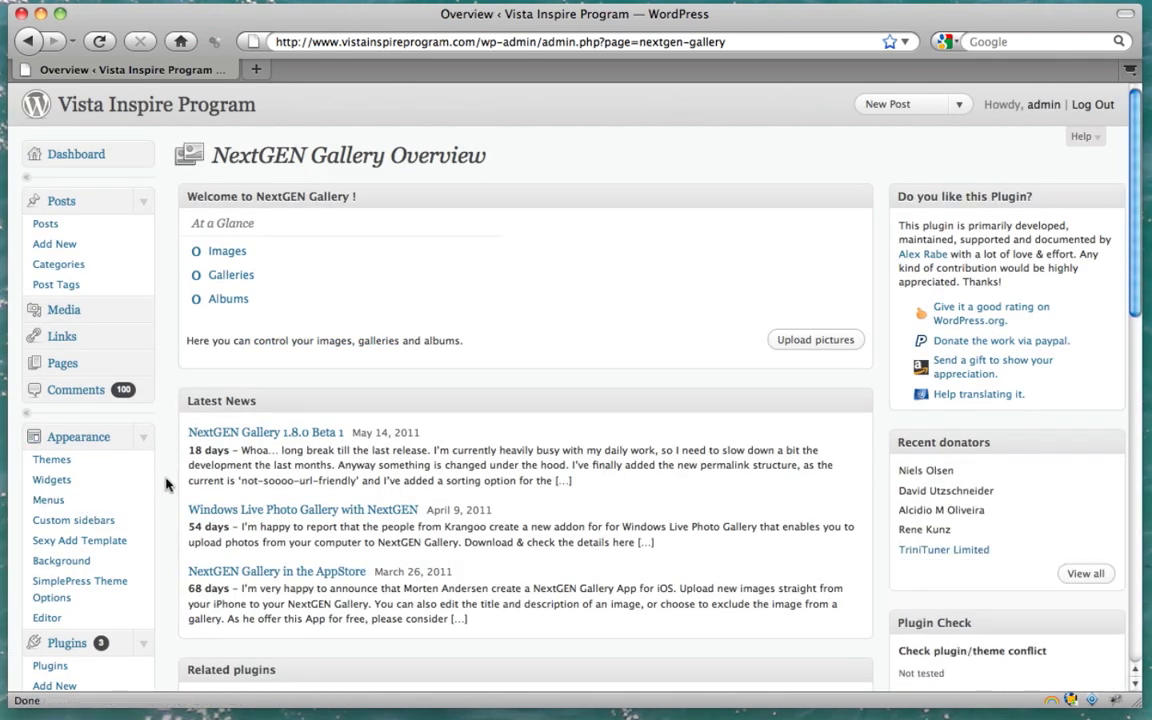
scroll(166, 484, "down", 15)
scroll(166, 484, "up", 3)
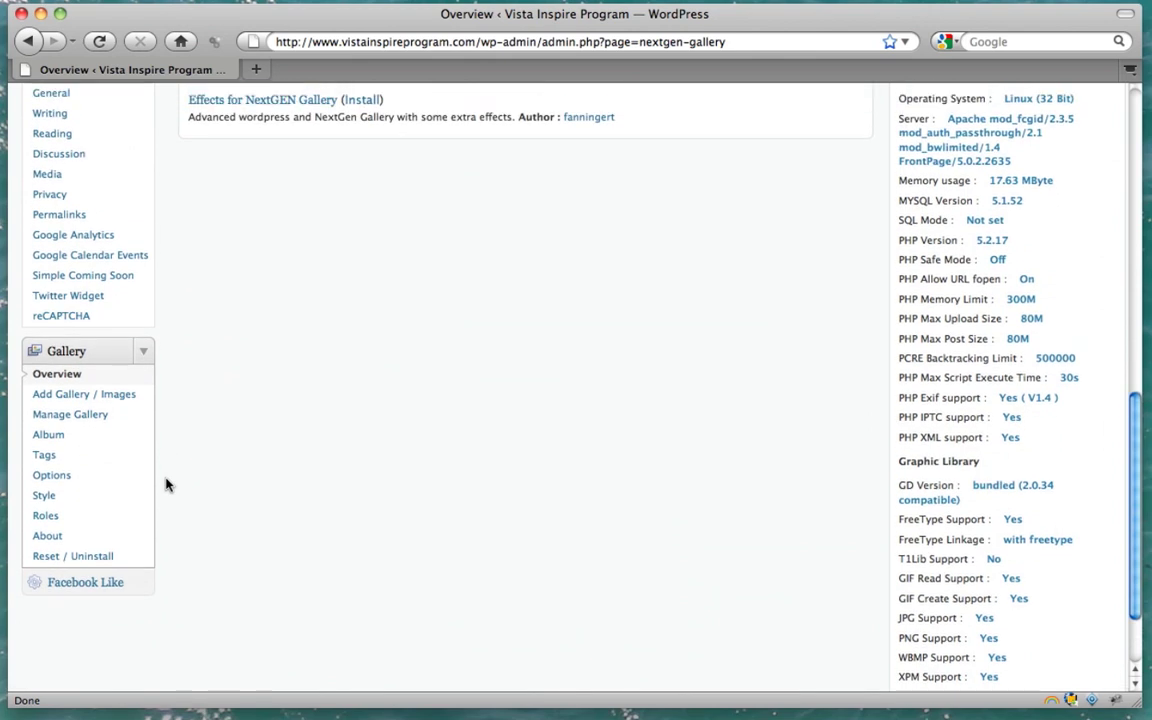
Enter 'Photo Gallery' as the new gallery name in Add Gallery / Images
left_click(118, 398)
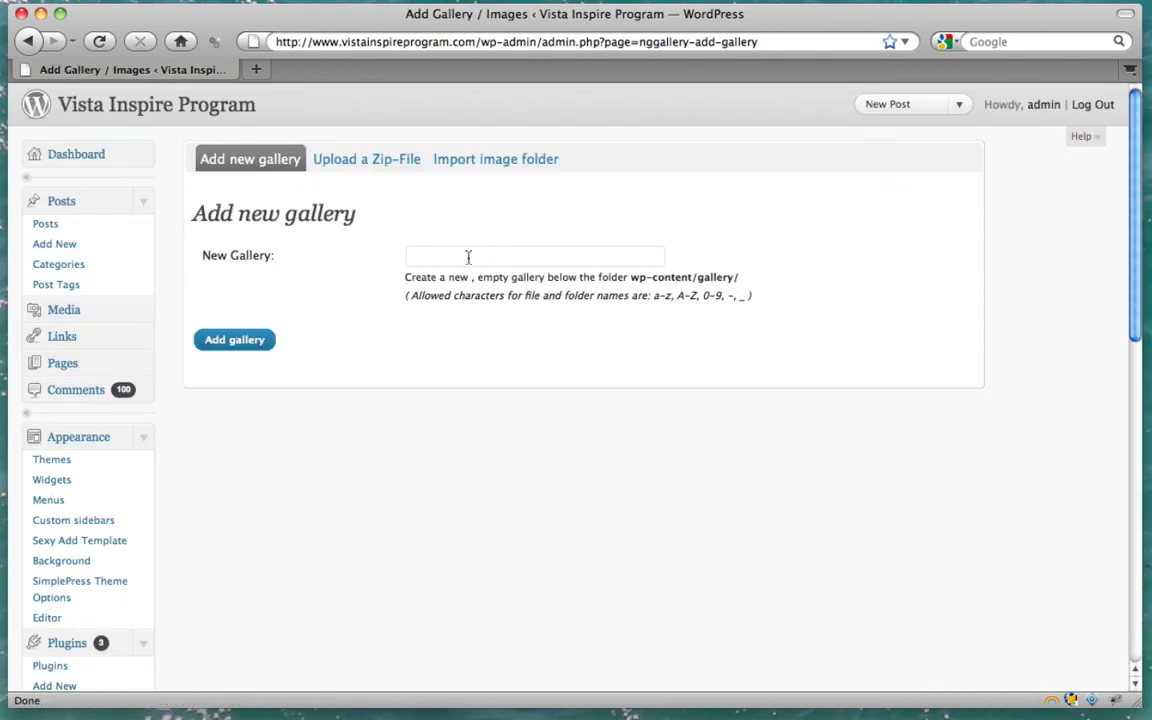
left_click(468, 257)
type("Ph")
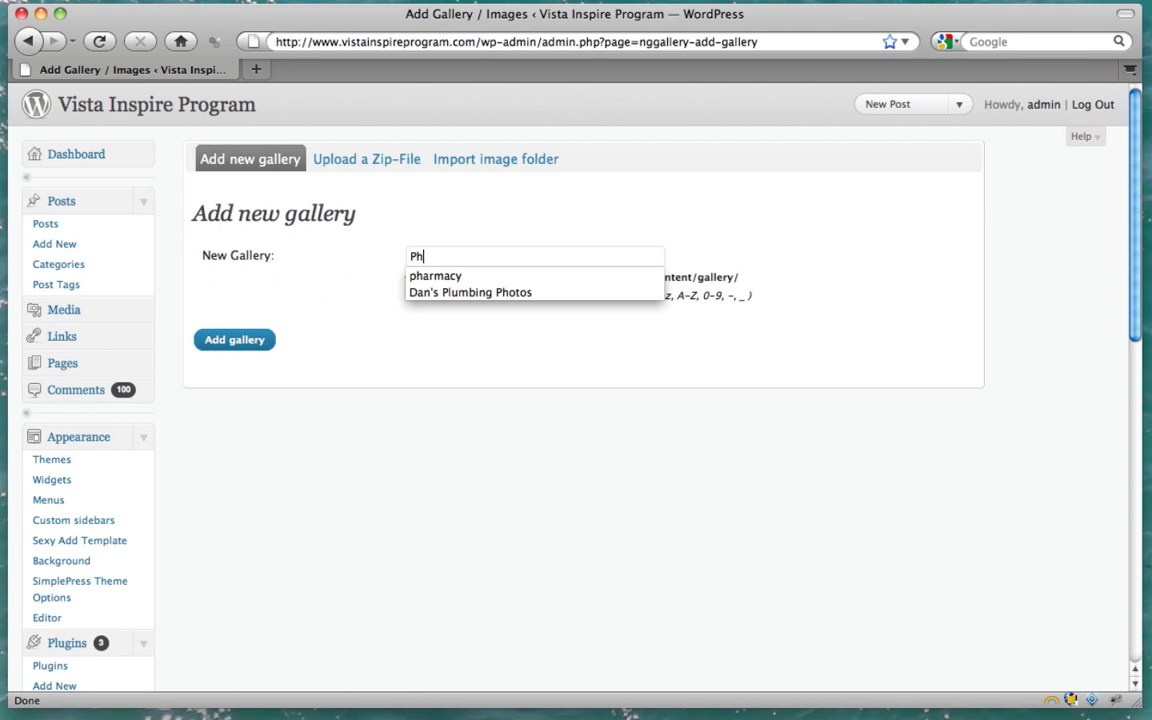
type("oto Gallery")
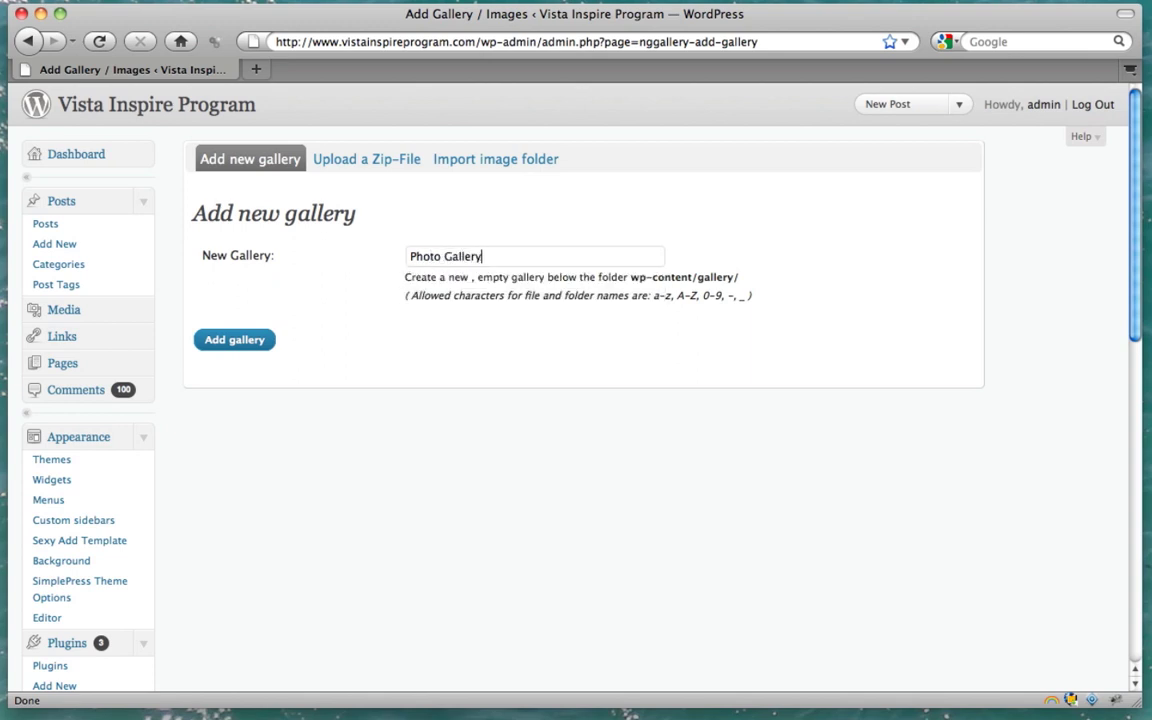
Create the Photo Gallery and choose 1 – Photo Gallery as the upload destination
left_click(234, 341)
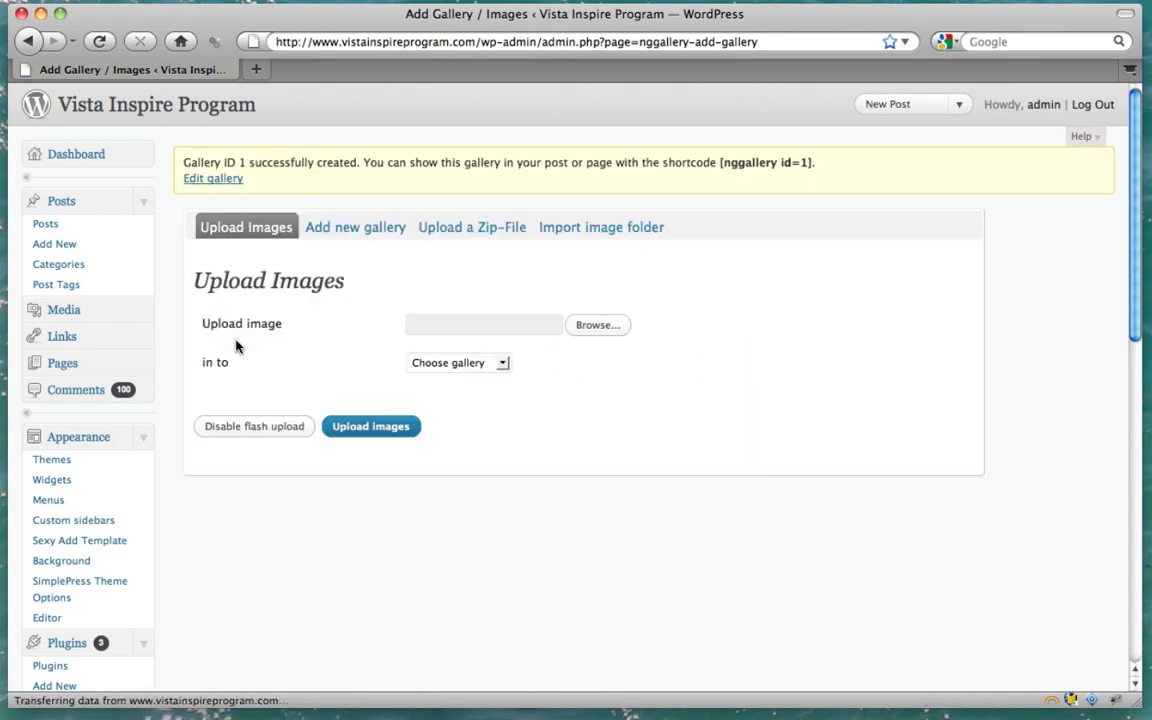
left_click(505, 368)
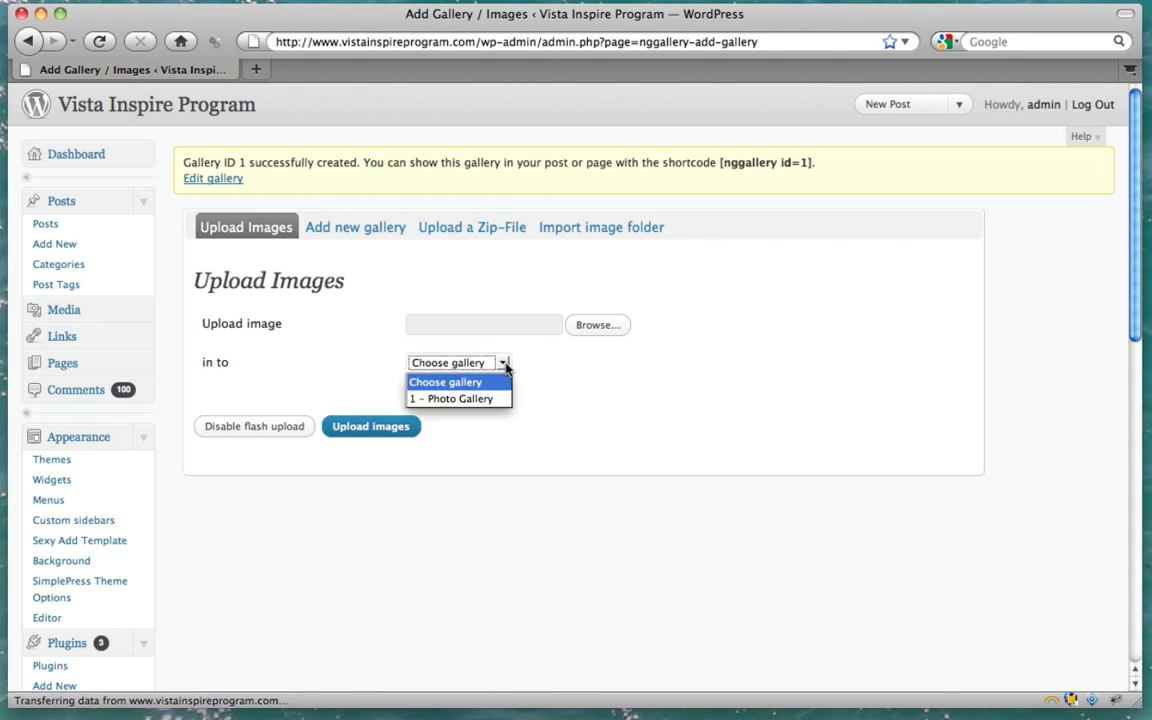
left_click(460, 400)
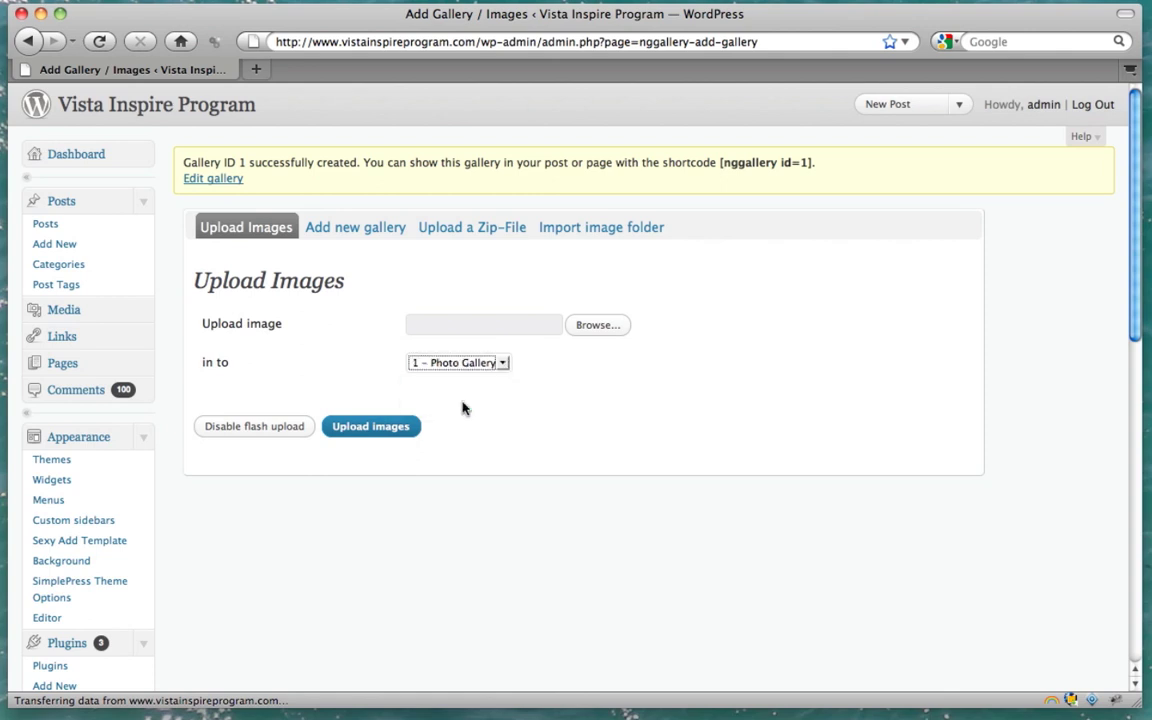
Upload the nine JPG photos, firepit.jpg through the last one, into it
left_click(607, 326)
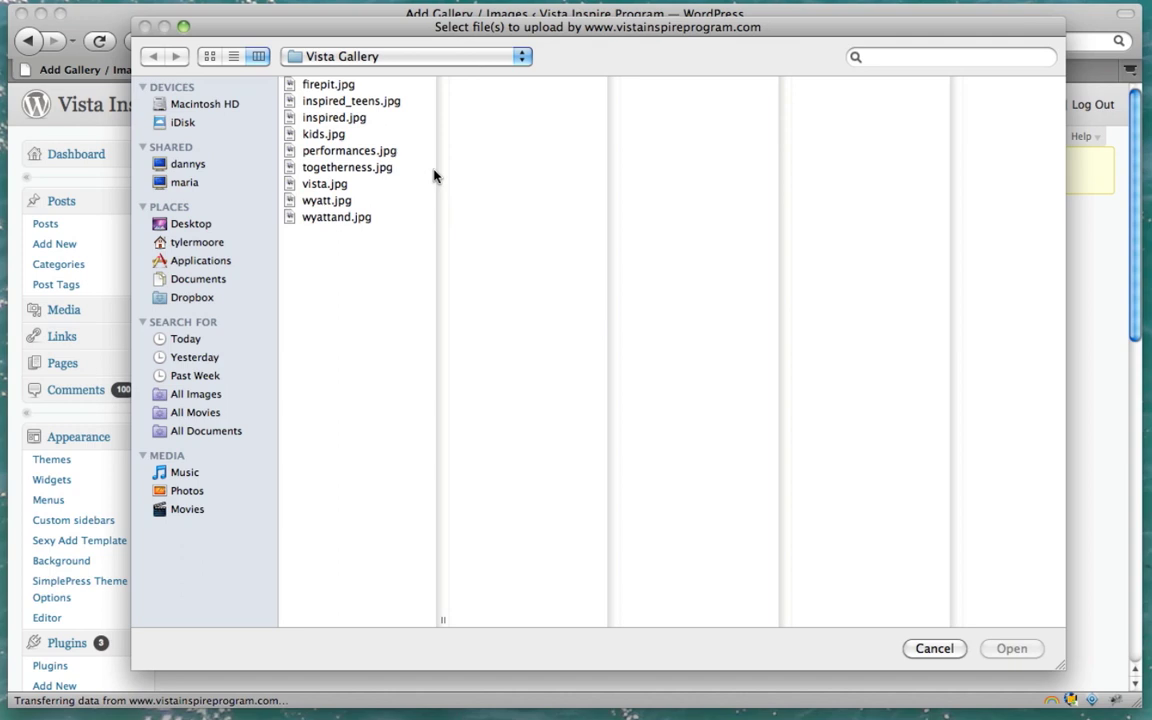
left_click(341, 89)
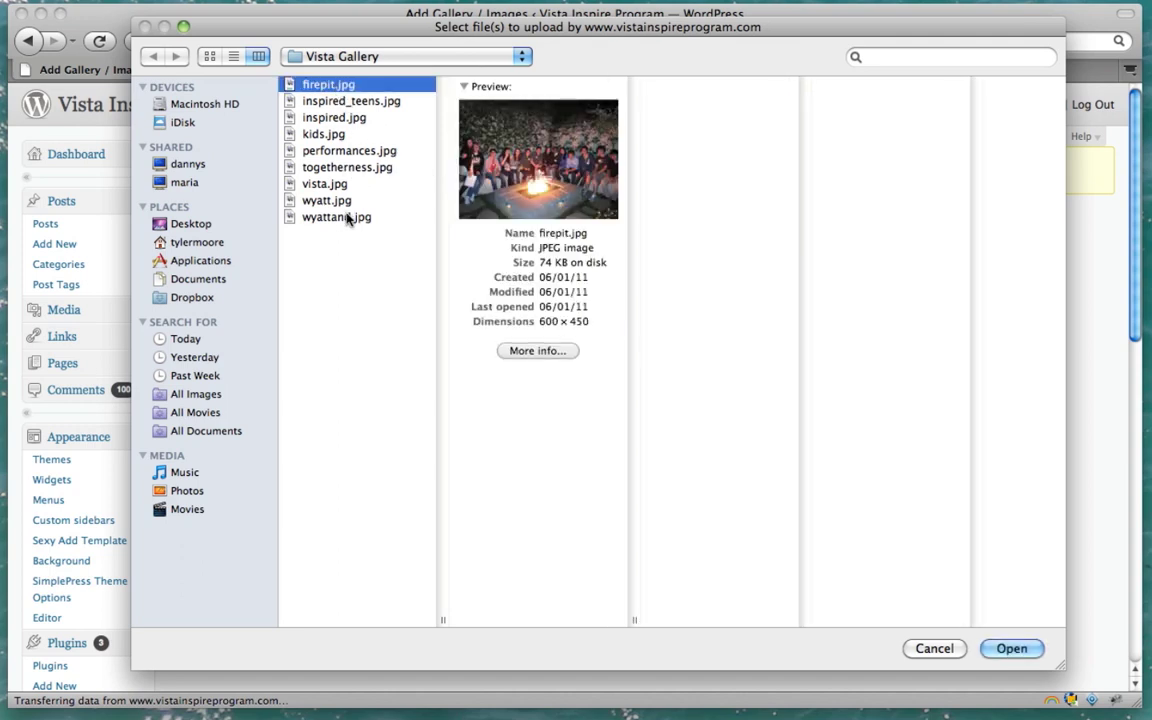
left_click(348, 218, "shift")
left_click(1012, 648)
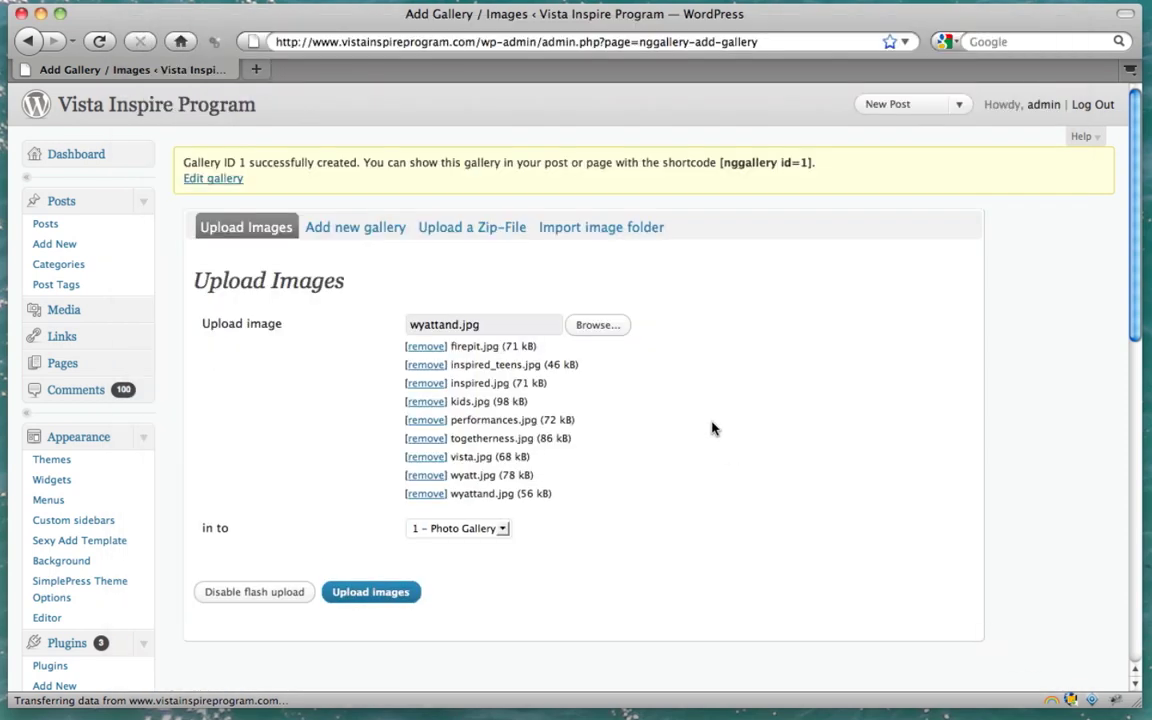
left_click(371, 592)
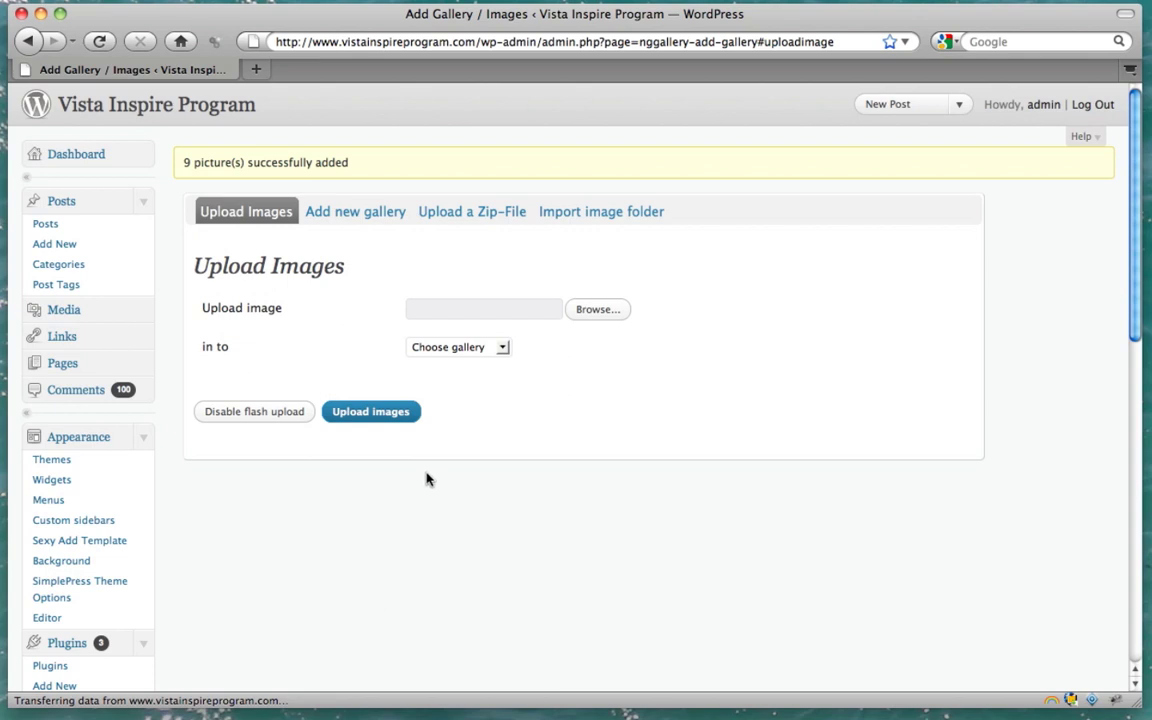
Check the image count on the NextGEN Gallery Overview
scroll(426, 479, "down", 3)
scroll(426, 479, "up", 2)
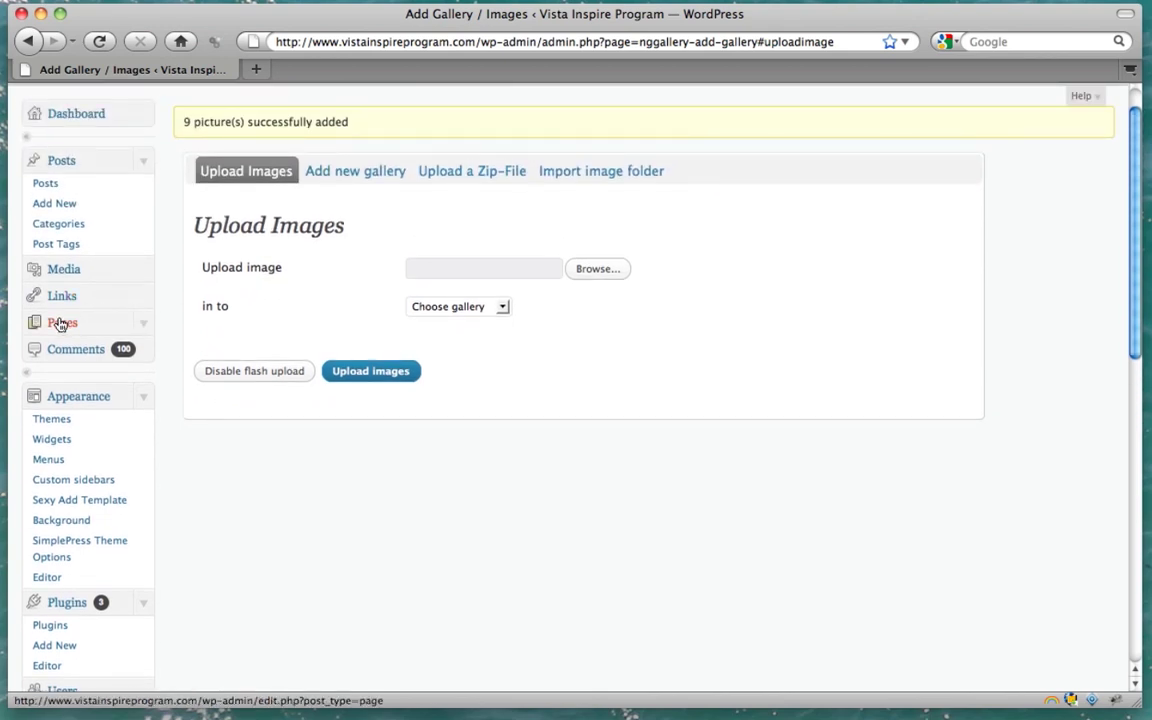
scroll(112, 452, "down", 5)
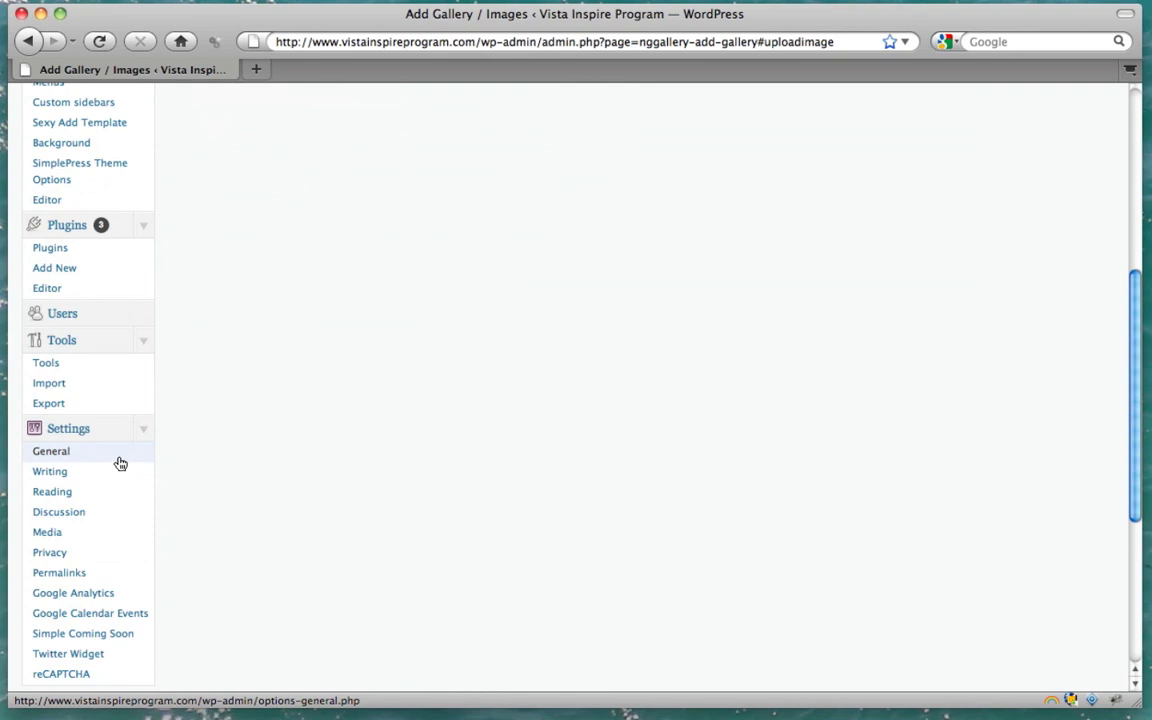
scroll(120, 463, "down", 4)
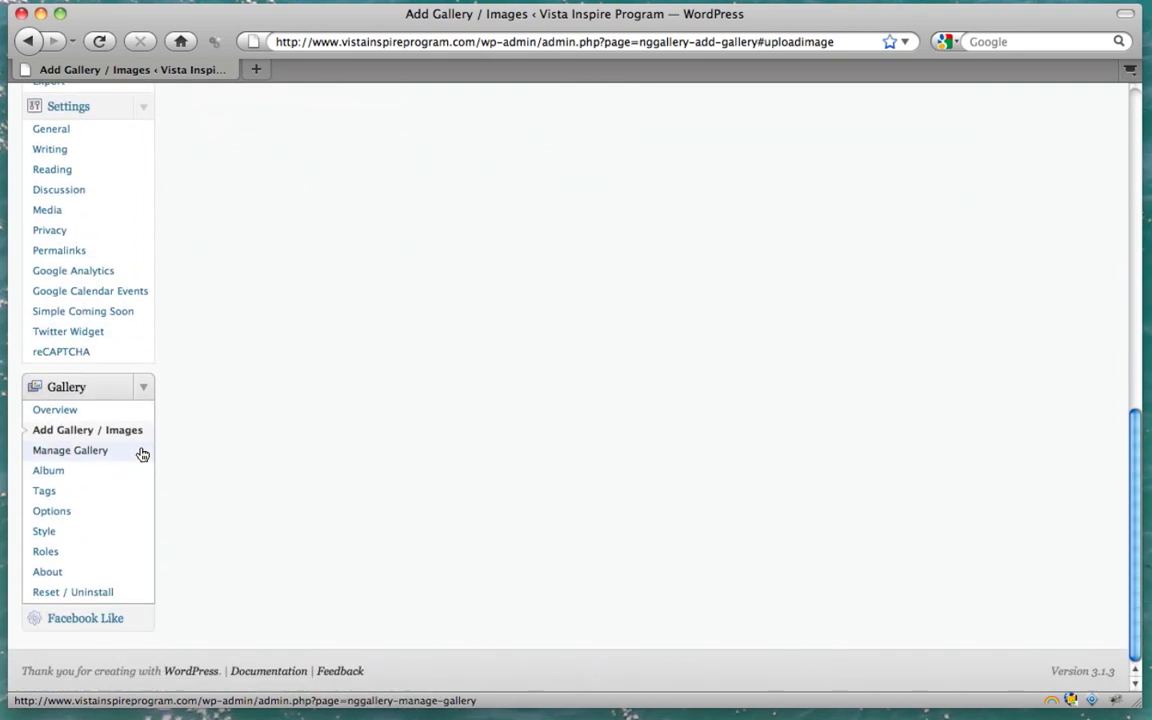
left_click(60, 413)
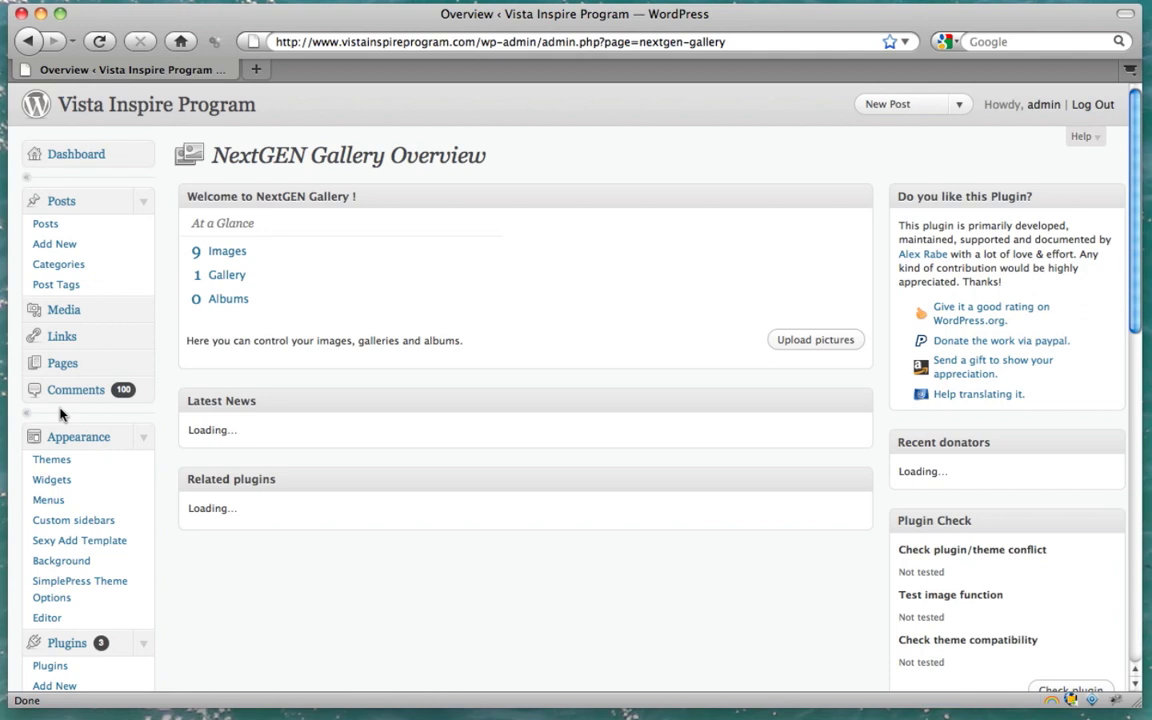
Open Photo Gallery in Manage Gallery and review its nine images' titles and alt text
left_click(236, 280)
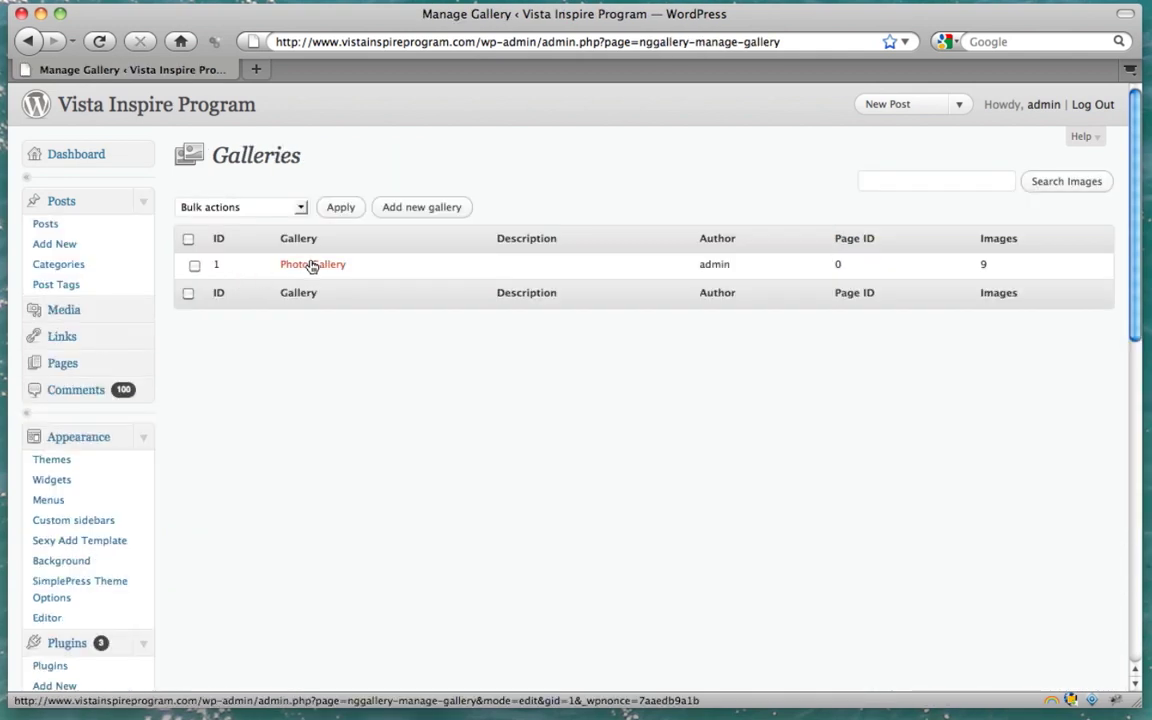
left_click(312, 266)
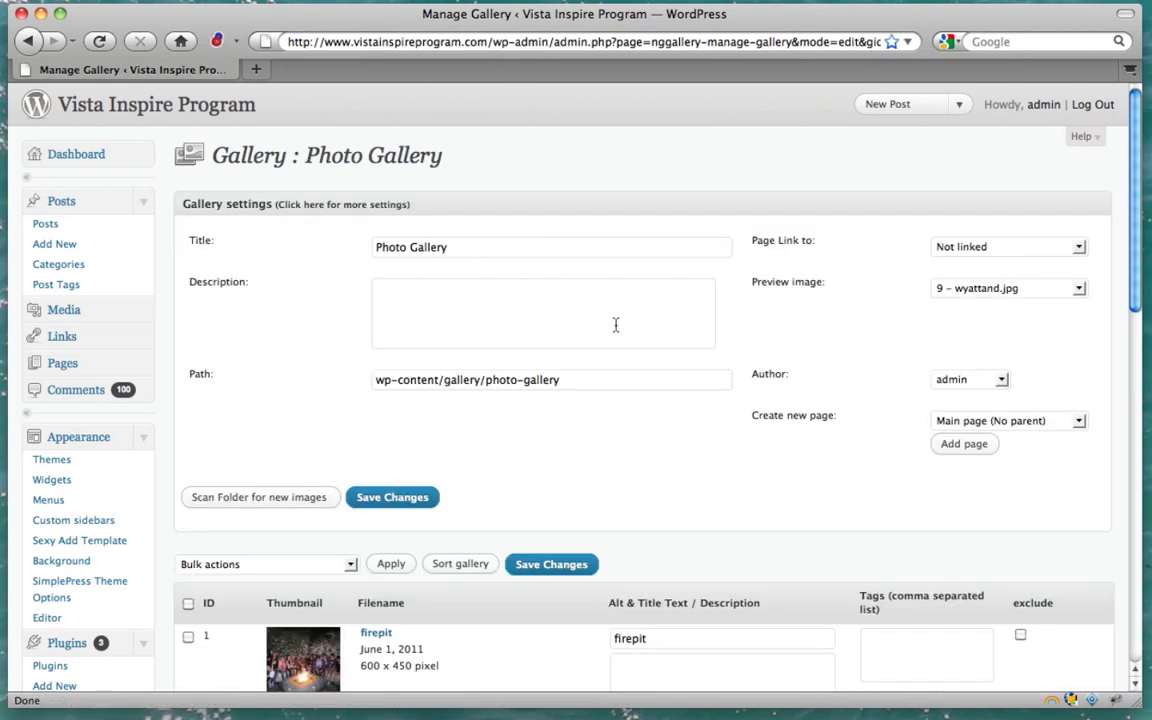
scroll(615, 325, "down", 10)
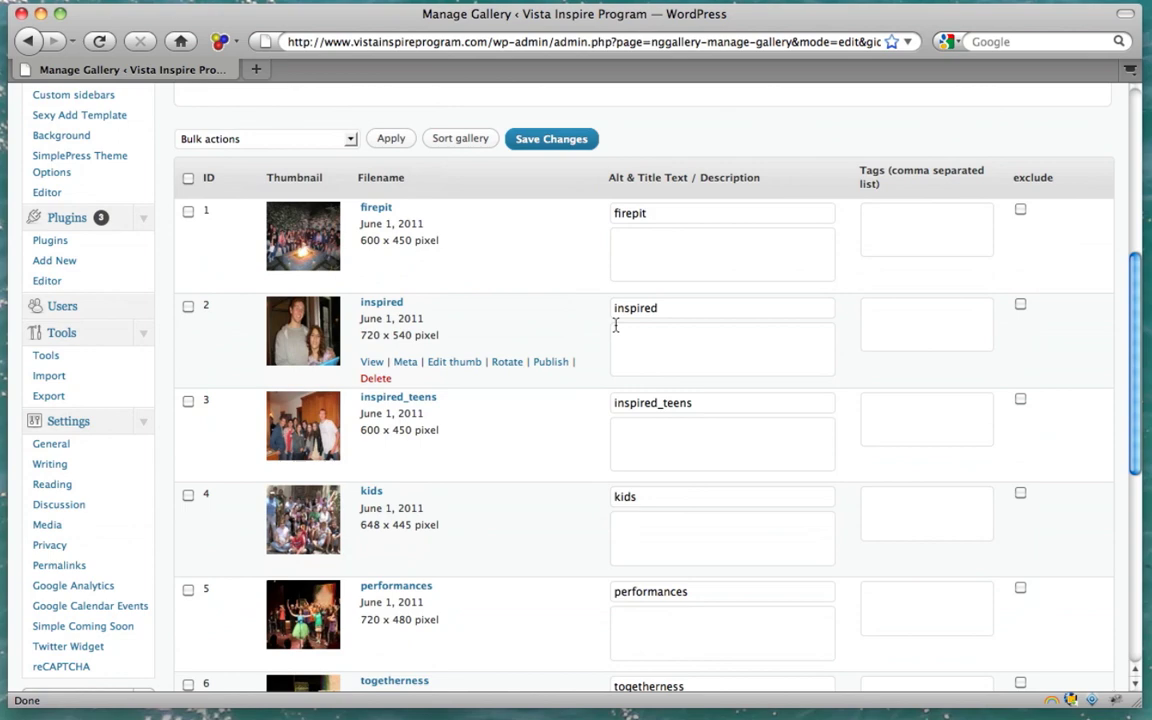
scroll(615, 325, "down", 10)
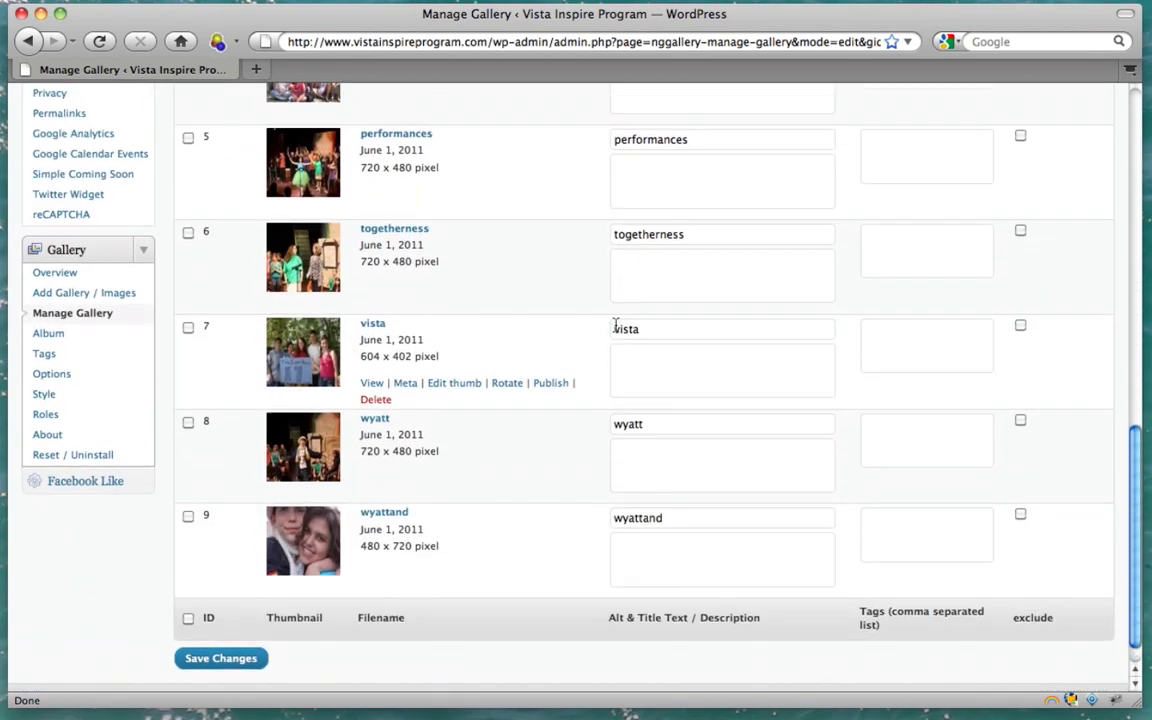
scroll(615, 325, "up", 20)
scroll(615, 325, "up", 2)
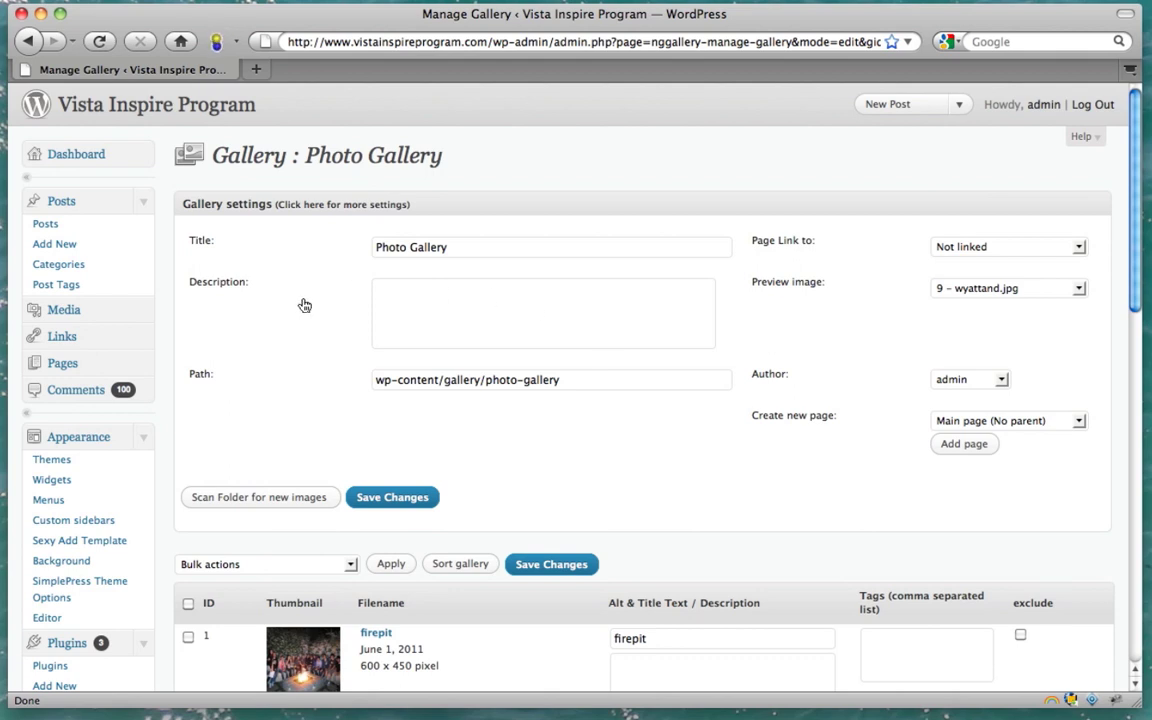
Open the Photo Gallery page in the editor from the Pages list
left_click(70, 365)
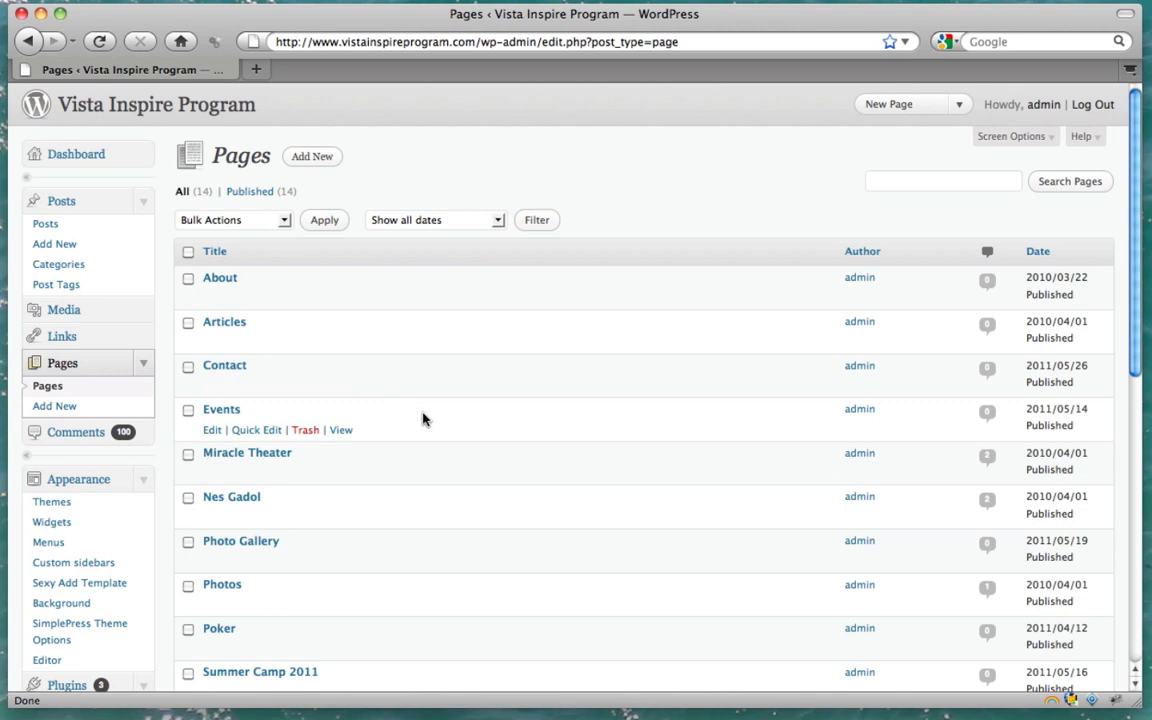
scroll(424, 417, "down", 2)
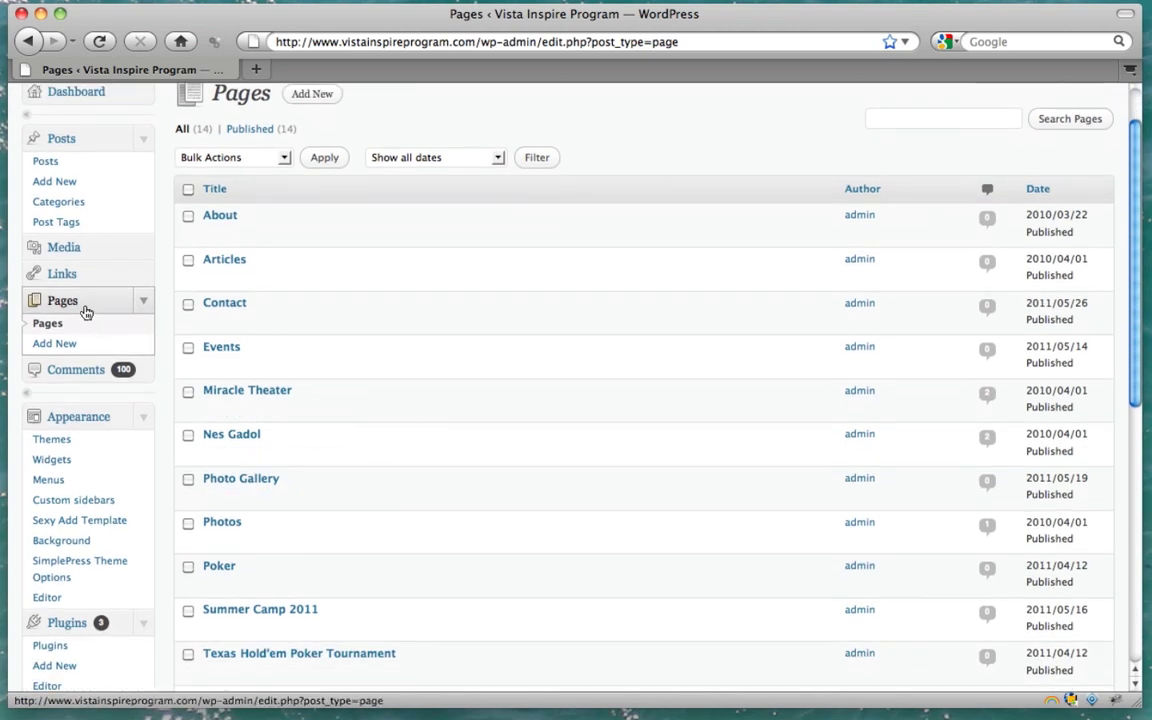
mouse_move(235, 480)
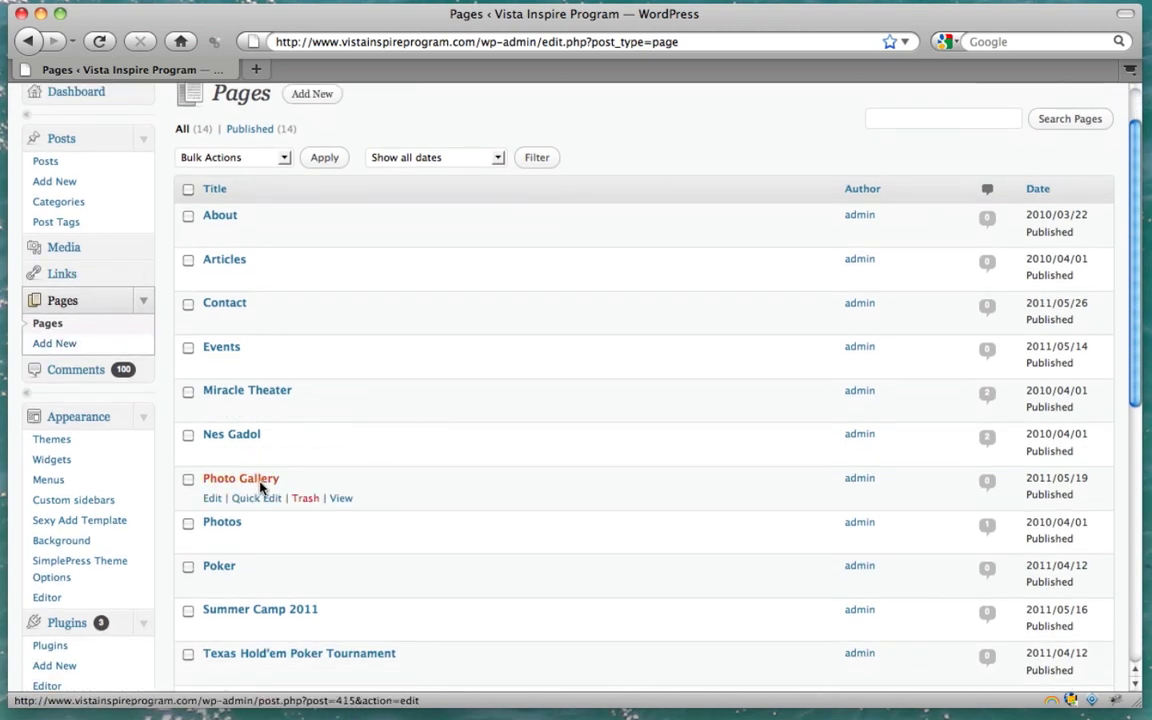
left_click(212, 500)
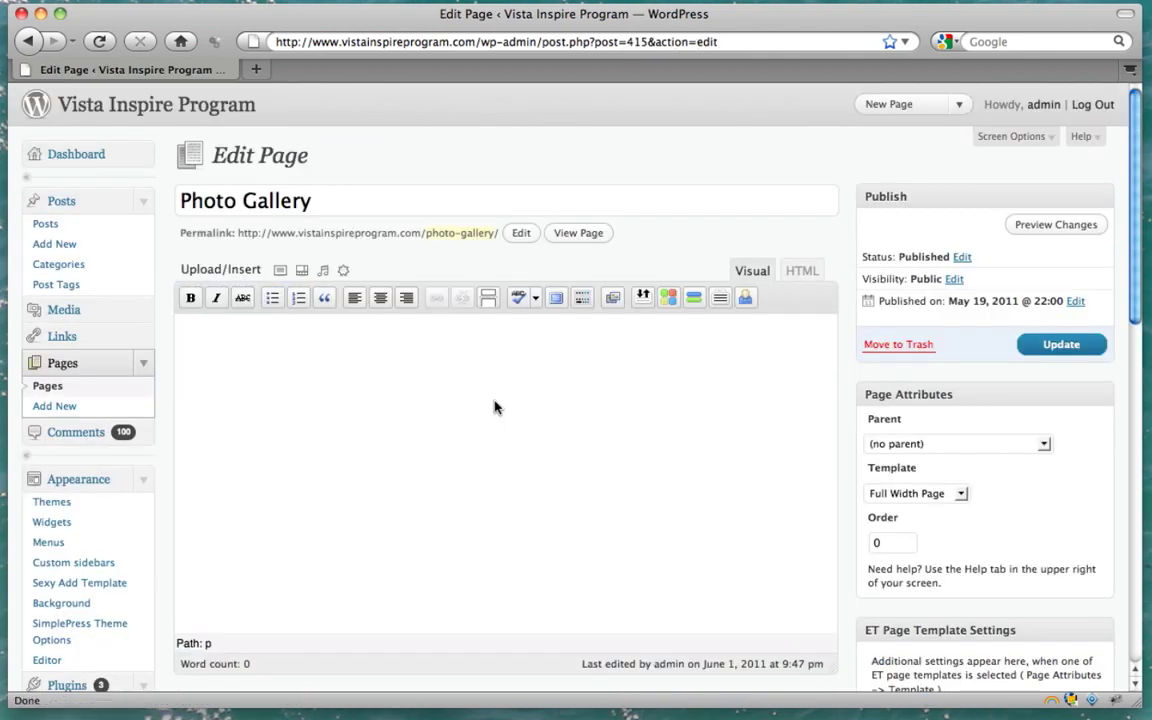
Insert the 1 - Photo Gallery NextGEN gallery as [nggallery id=1] and update the page
left_click(611, 299)
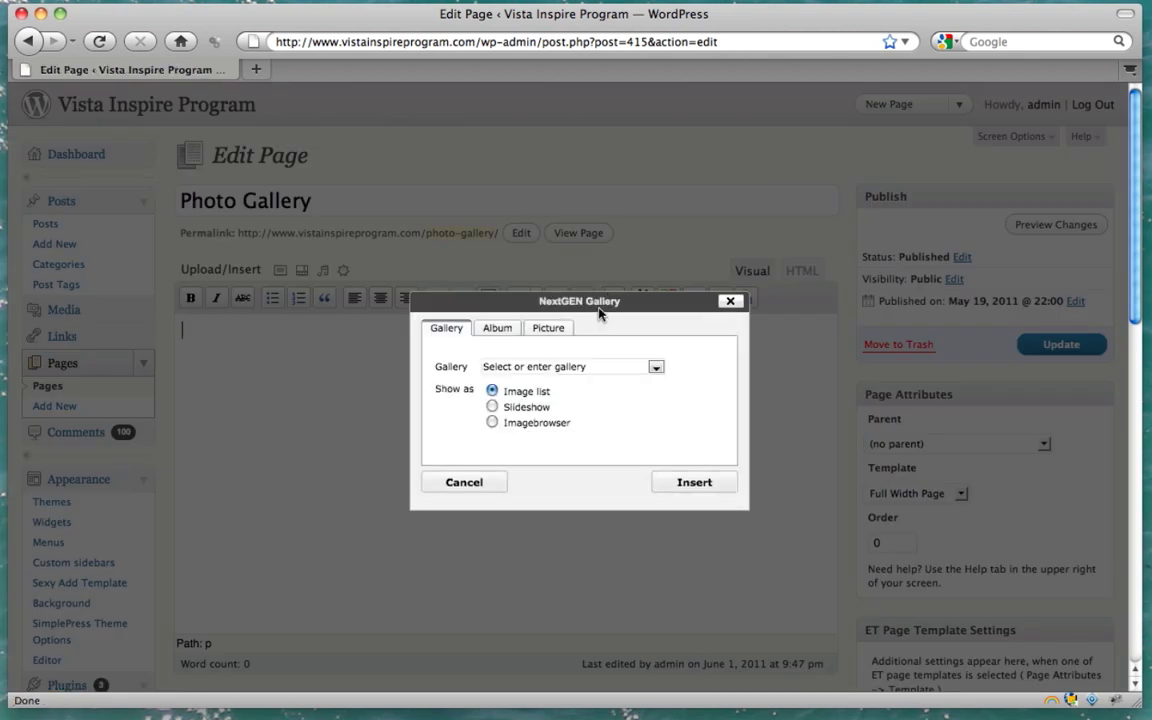
left_click(656, 368)
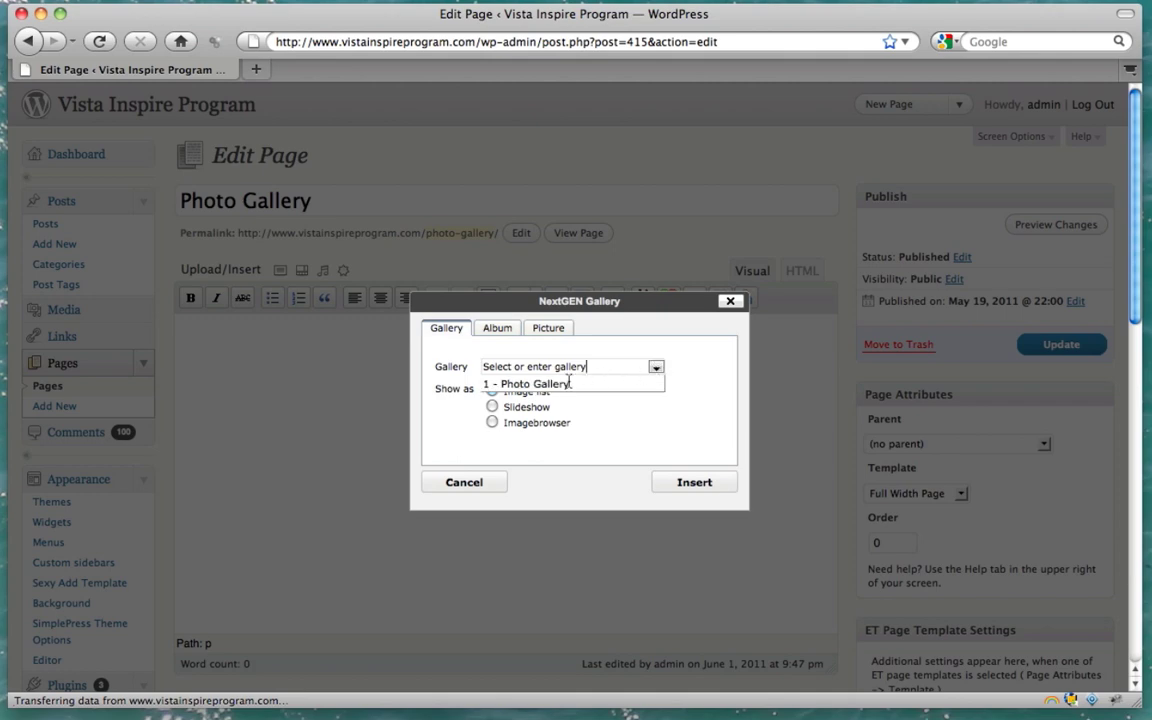
left_click(566, 383)
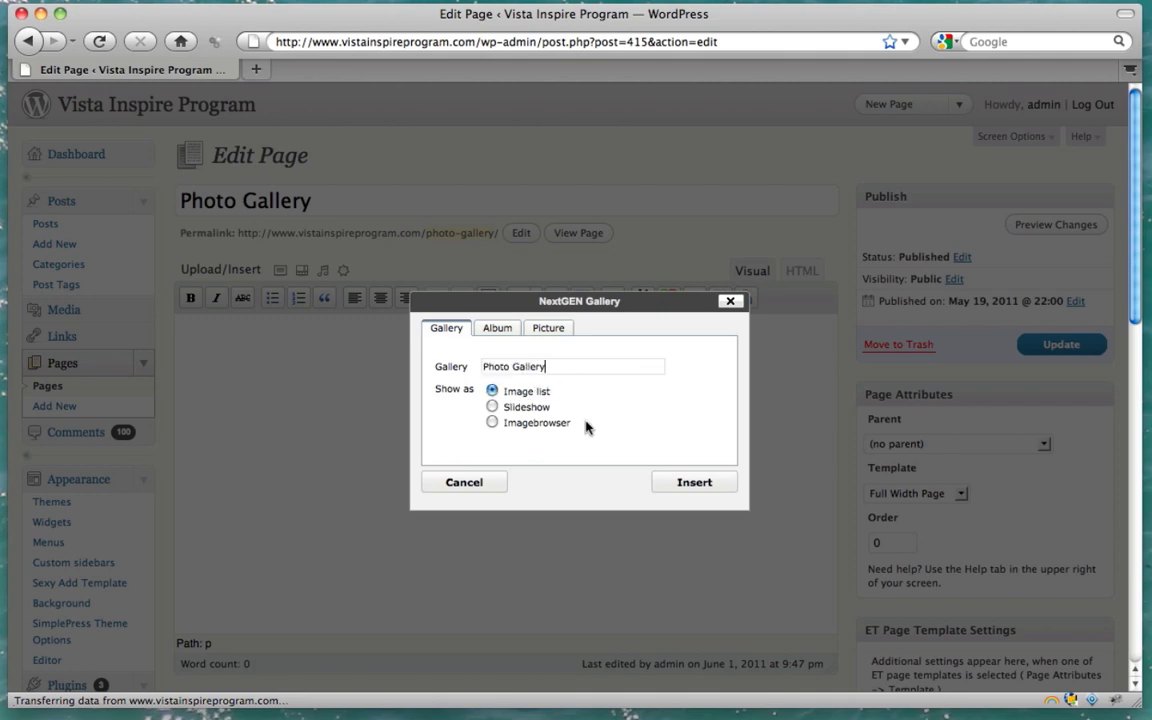
left_click(694, 482)
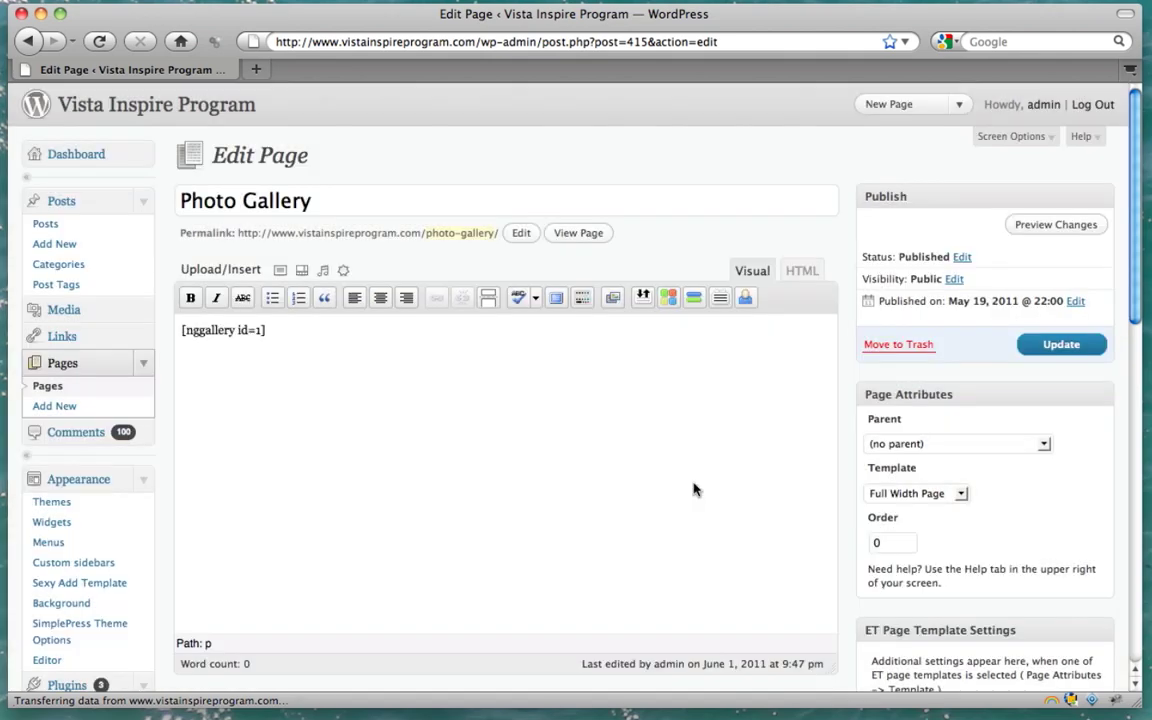
left_click(802, 268)
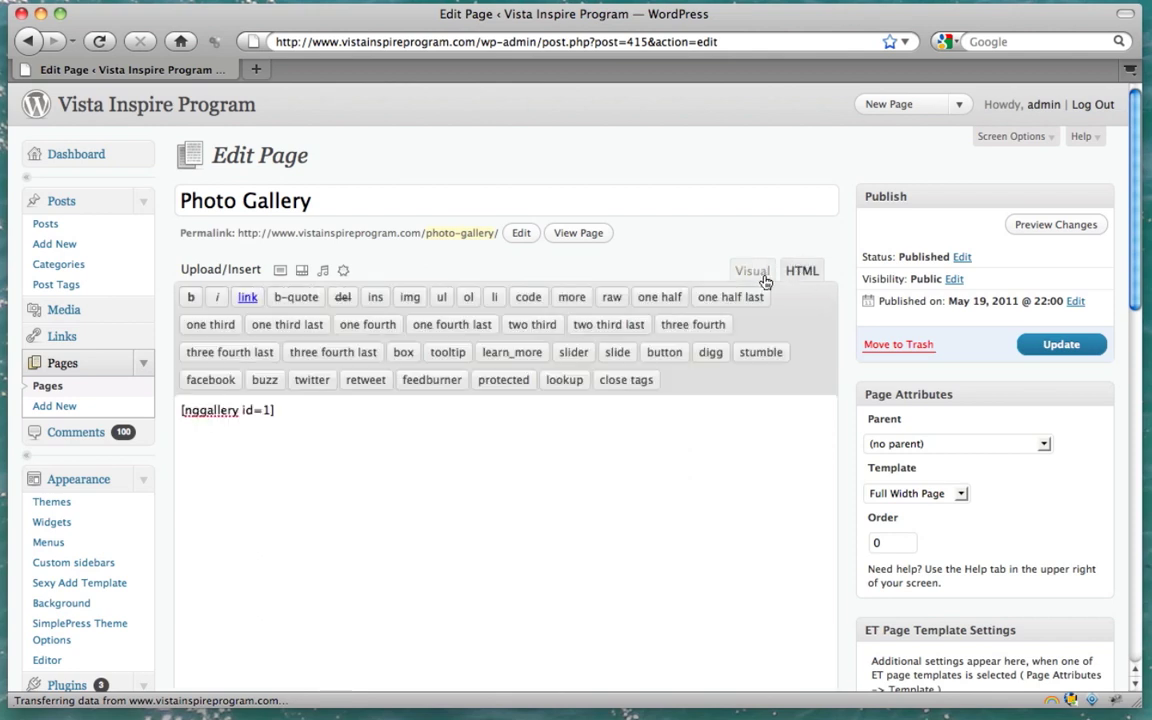
left_click(751, 272)
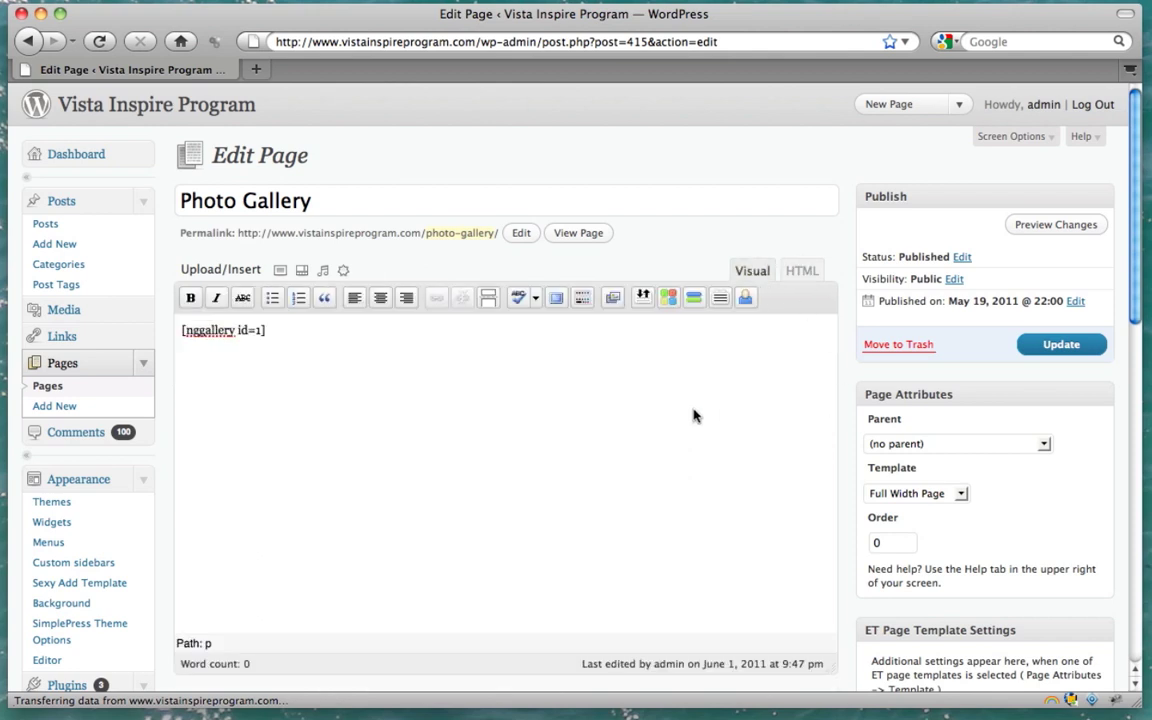
left_click(1047, 346)
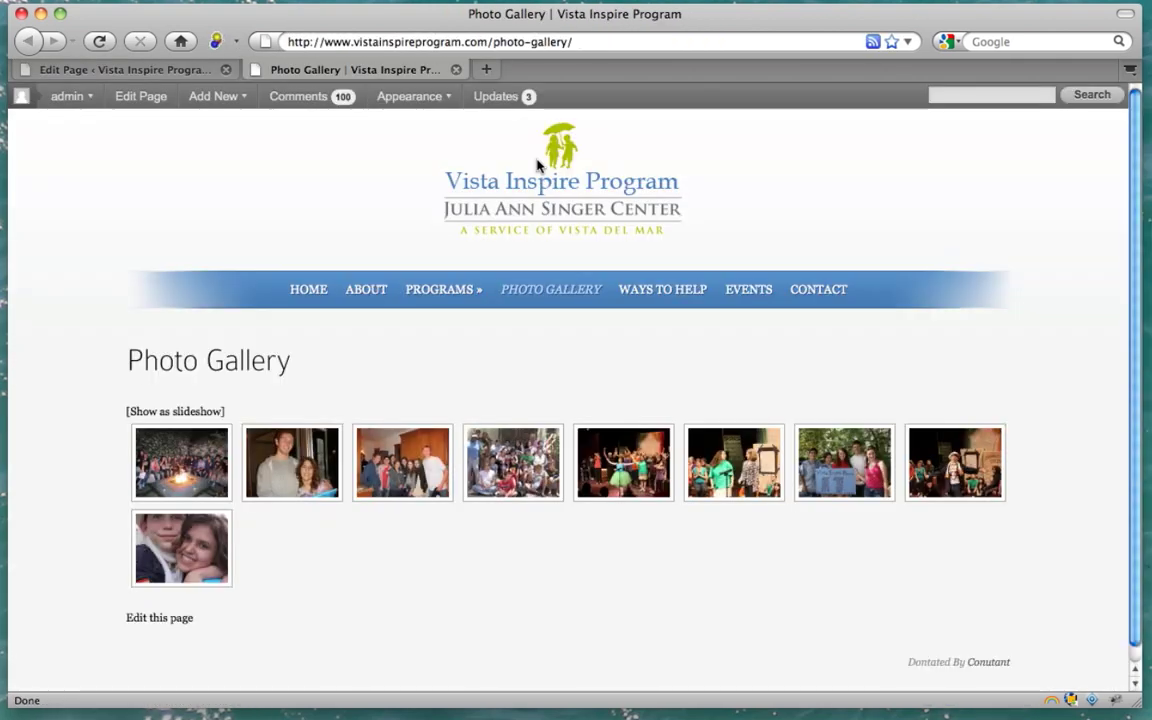
Scroll down the published Photo Gallery page to view all nine gallery thumbnails
scroll(580, 243, "down", 1)
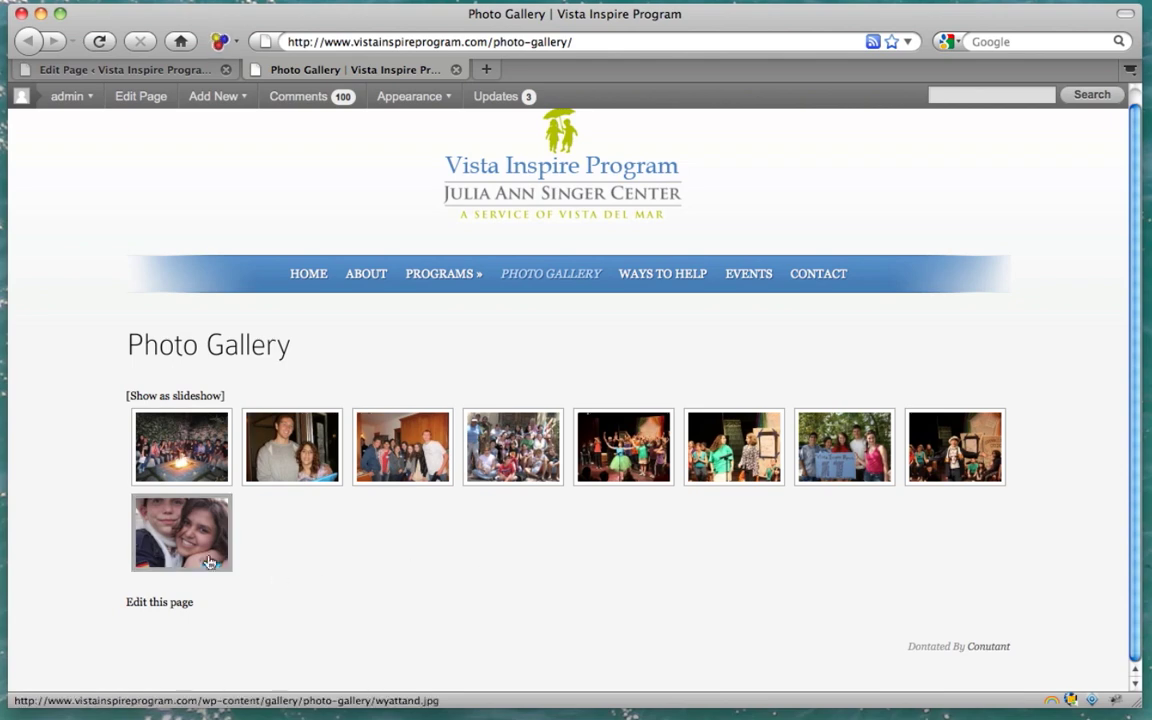
left_click(182, 457)
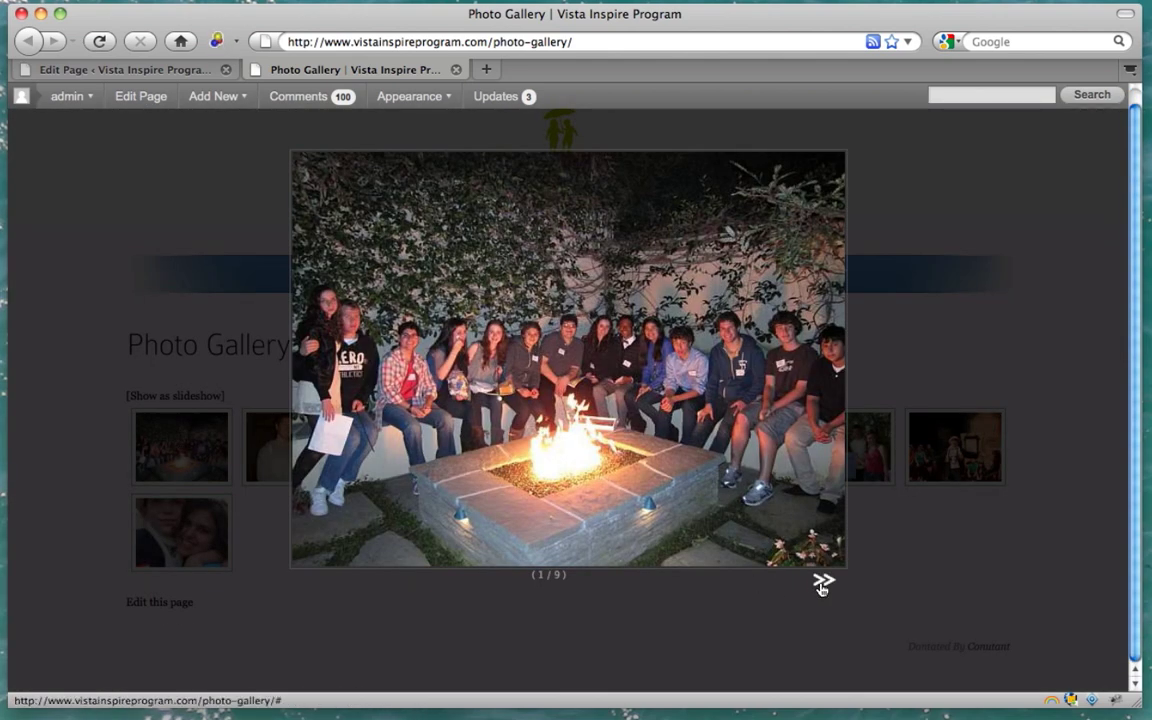
left_click(822, 583)
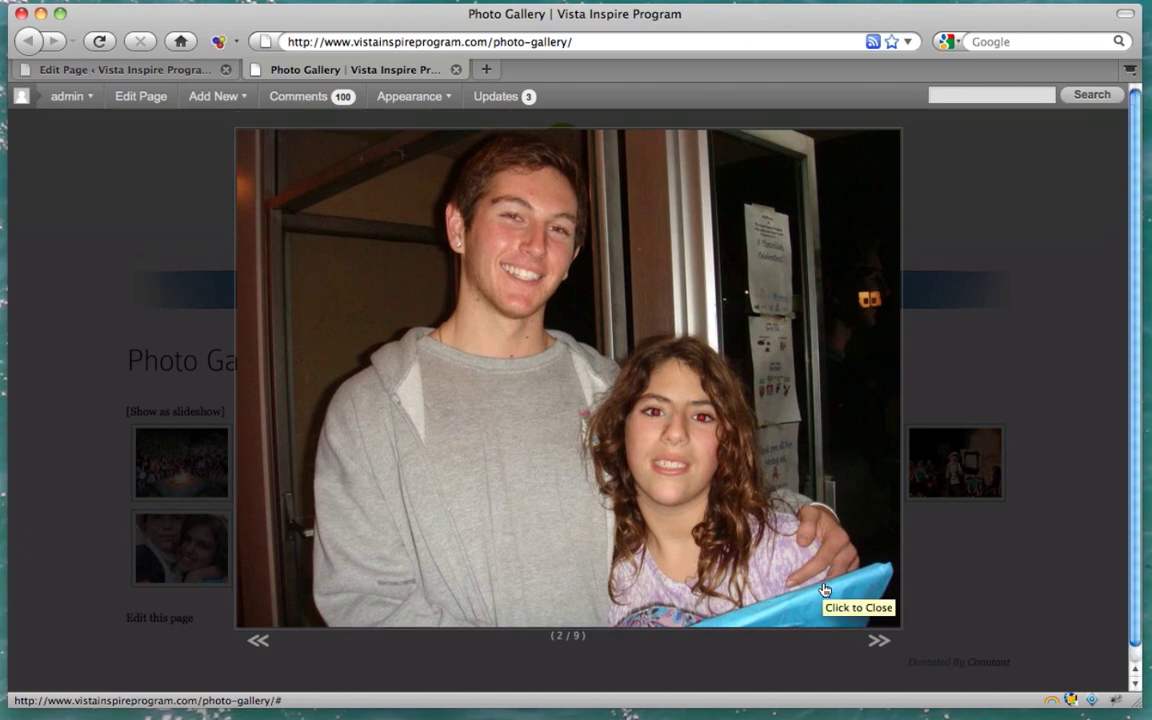
left_click(876, 643)
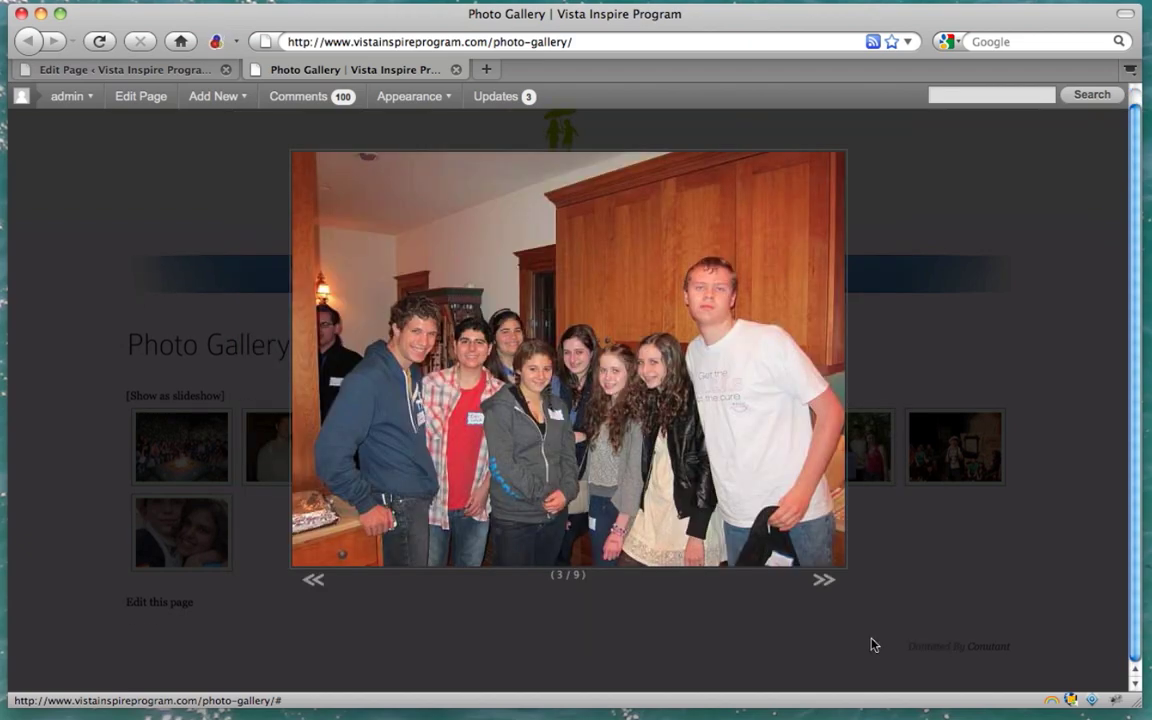
left_click(822, 580)
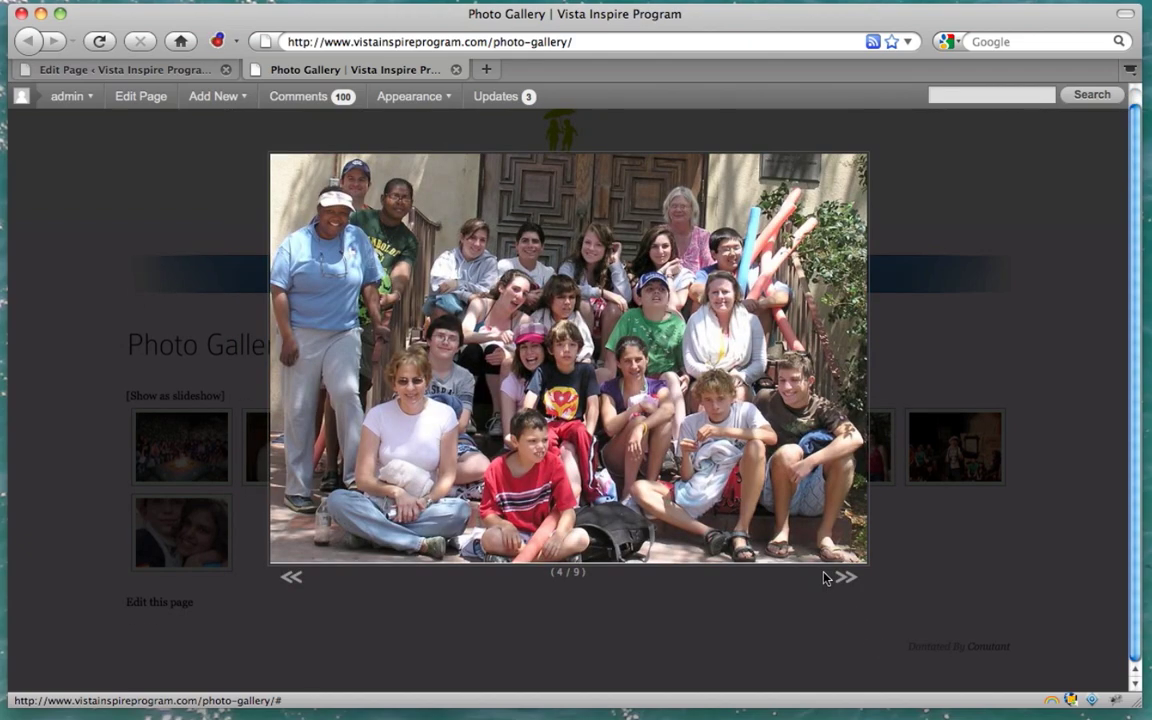
left_click(843, 582)
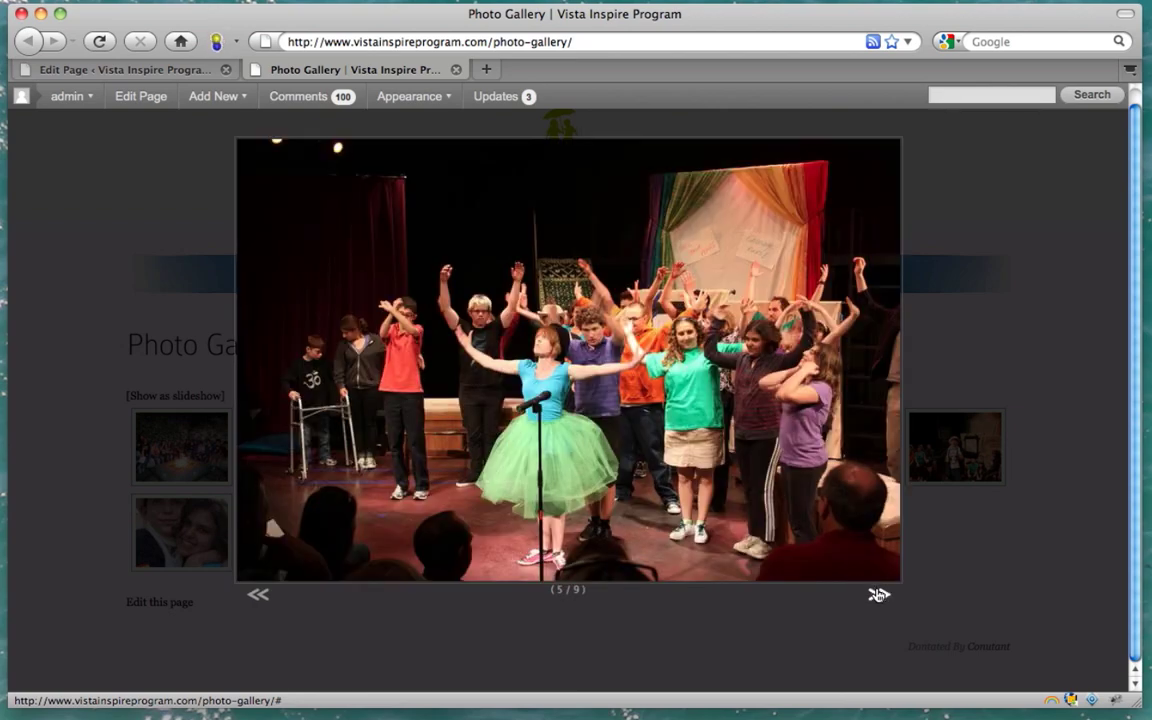
left_click(877, 594)
left_click(878, 596)
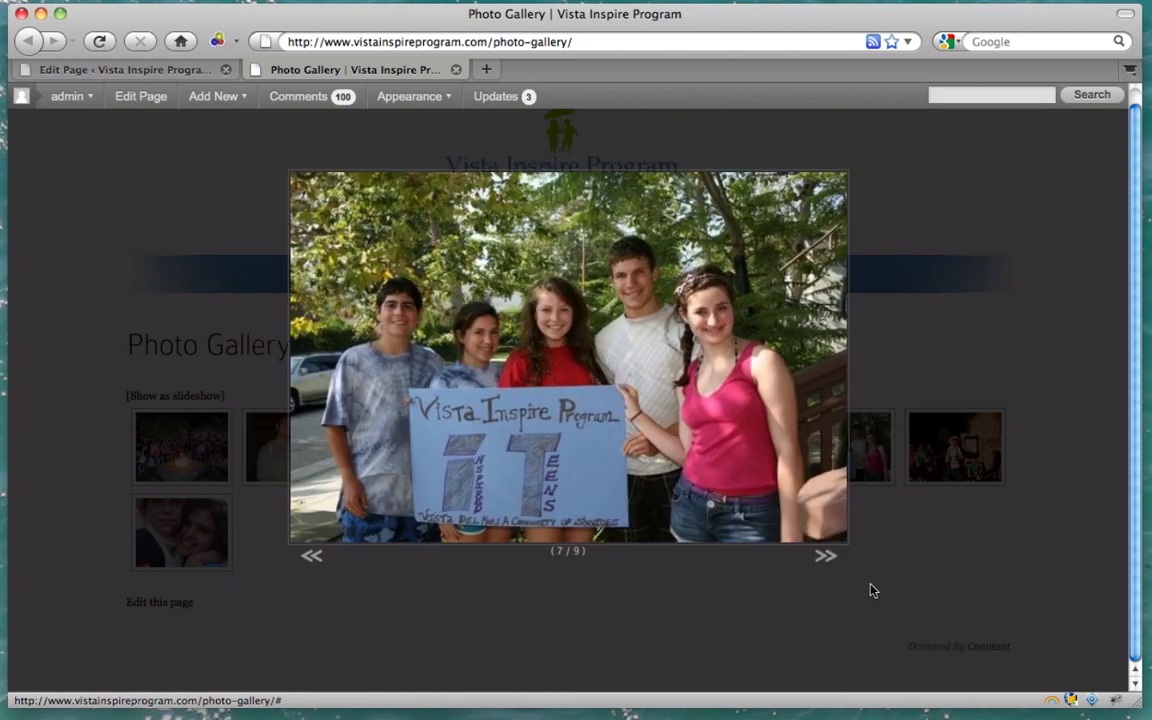
left_click(826, 562)
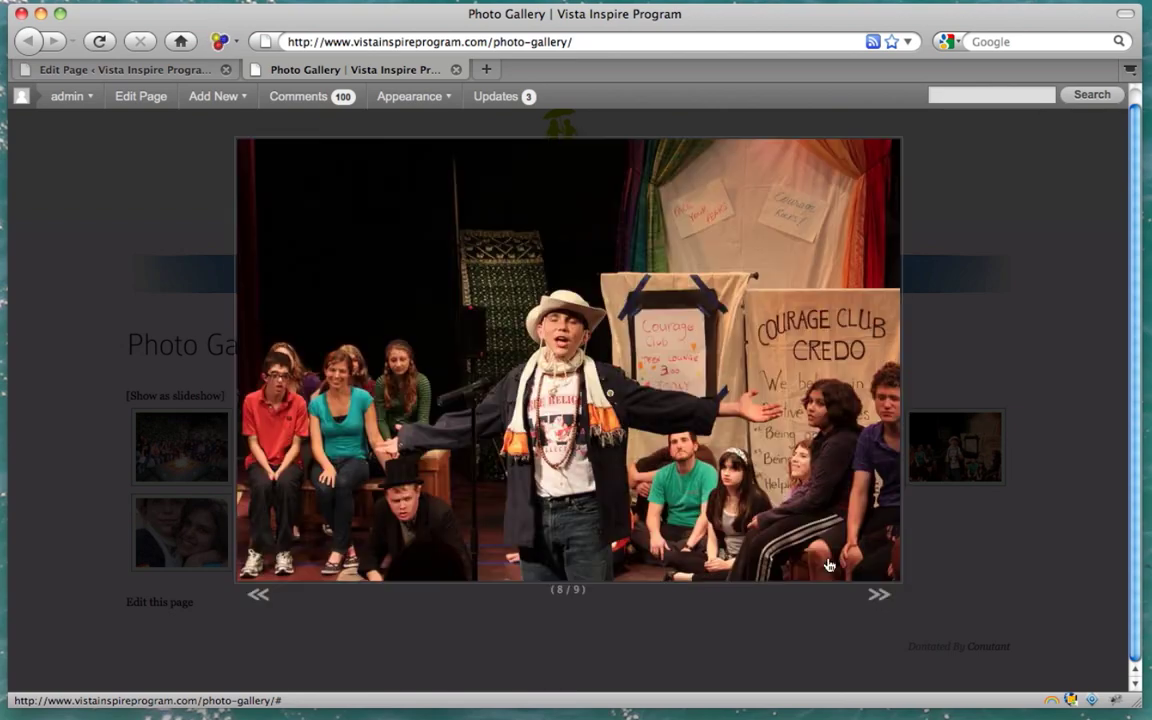
left_click(878, 592)
left_click(717, 638)
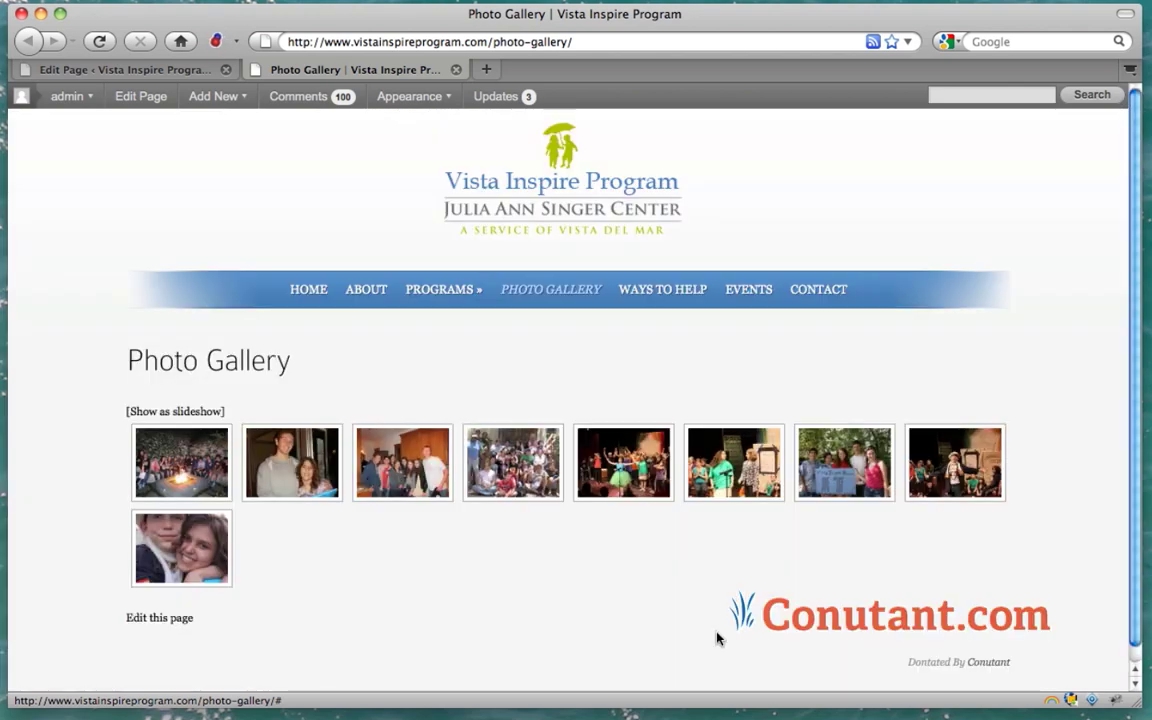